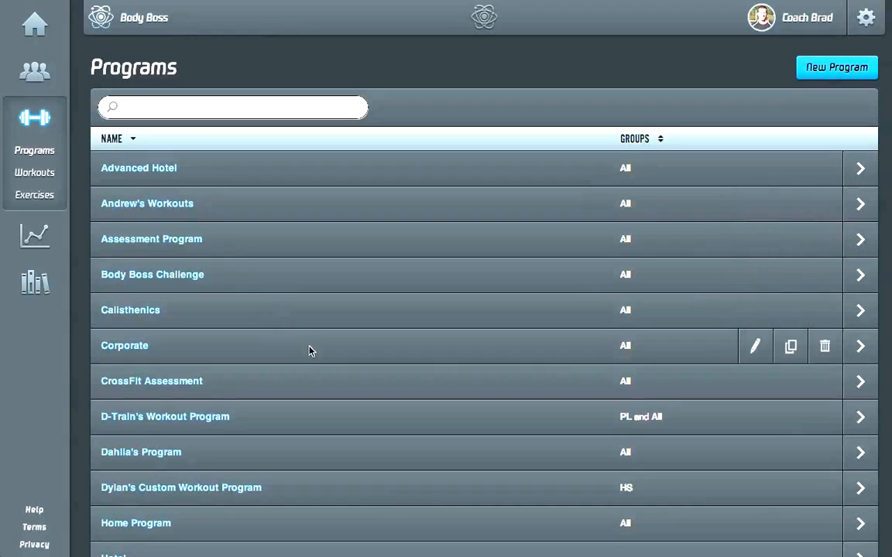
Look through the program list and search it for "D-Trai", then clear the search
{"action": "scroll", "coordinate": [308, 350], "scroll_direction": "down", "scroll_amount": 5}
{"action": "scroll", "coordinate": [308, 349], "scroll_direction": "up", "scroll_amount": 5}
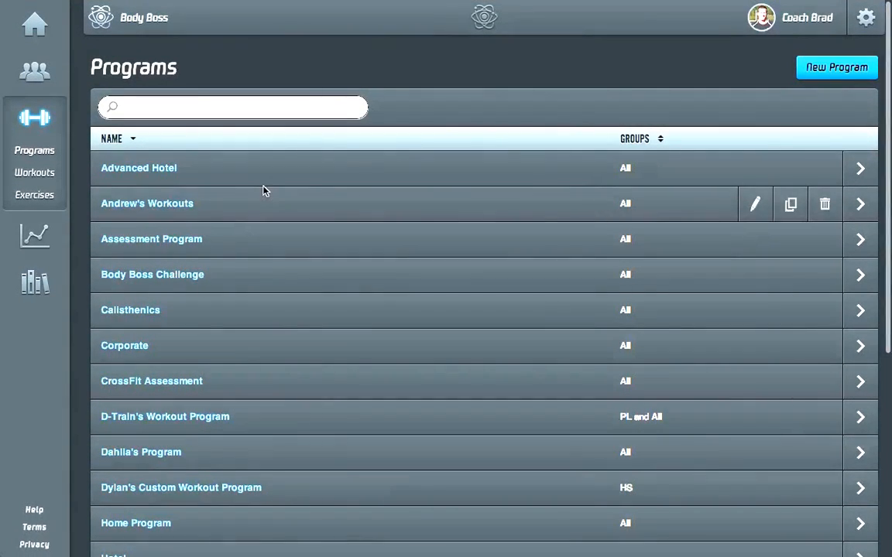
{"action": "left_click", "coordinate": [247, 107]}
{"action": "type", "text": "D-Trai"}
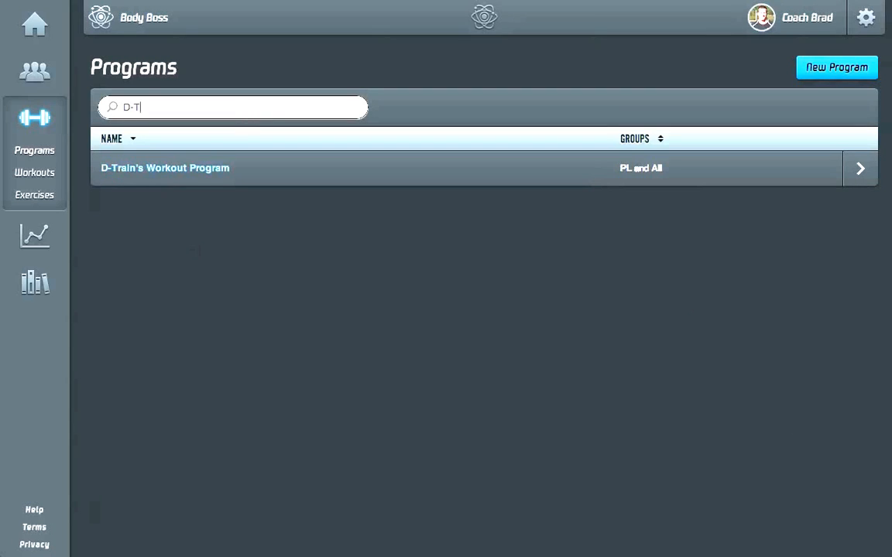
{"action": "key", "text": "BackSpace"}
{"action": "key", "text": "BackSpace"}
{"action": "key", "text": "BackSpace"}
{"action": "key", "text": "BackSpace"}
{"action": "key", "text": "BackSpace"}
{"action": "key", "text": "BackSpace"}
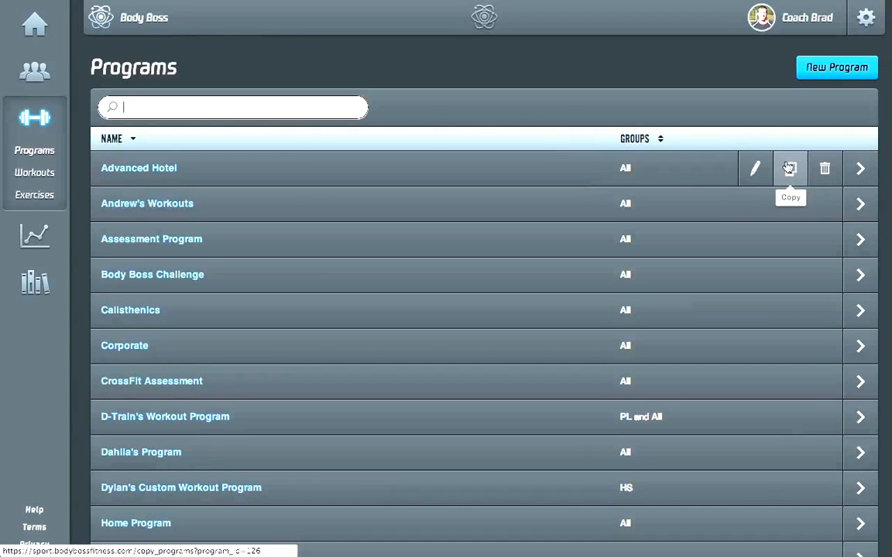
Duplicate the Advanced Hotel program and delete the copy
{"action": "left_click", "coordinate": [789, 168]}
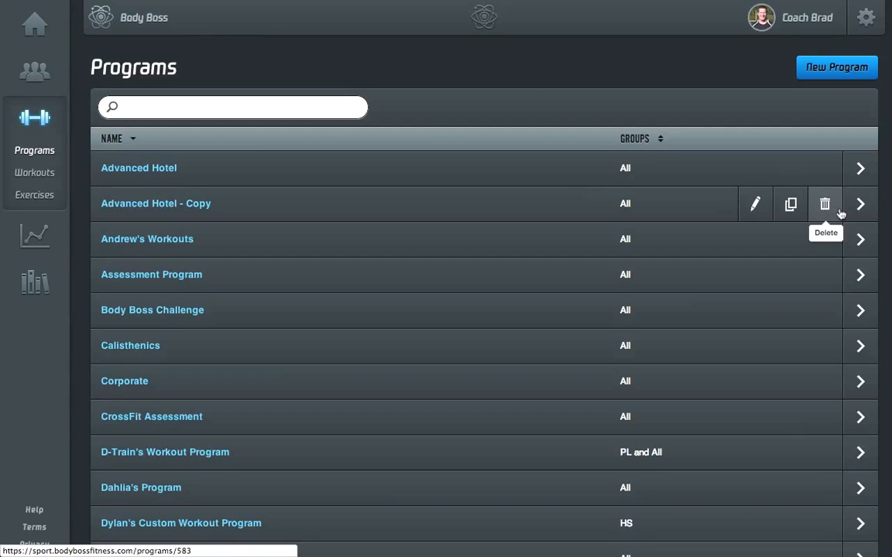
{"action": "left_click", "coordinate": [825, 204]}
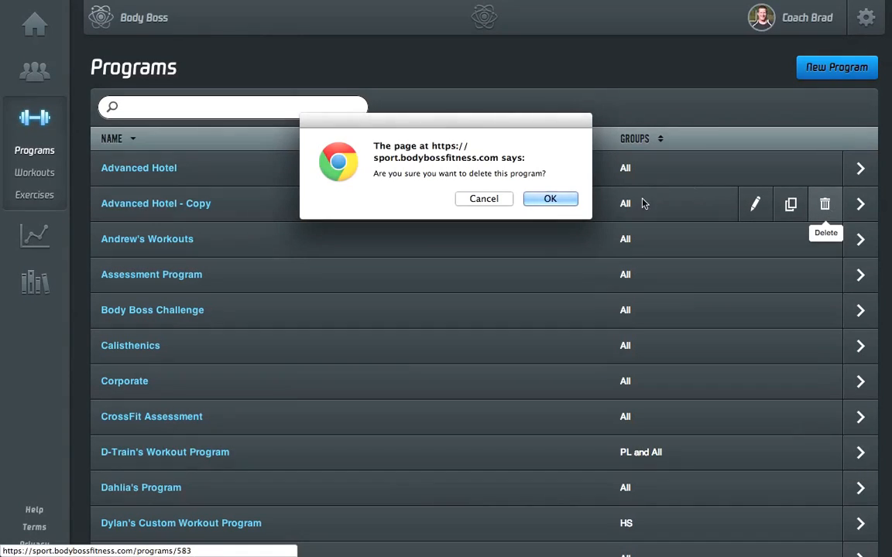
{"action": "left_click", "coordinate": [544, 198]}
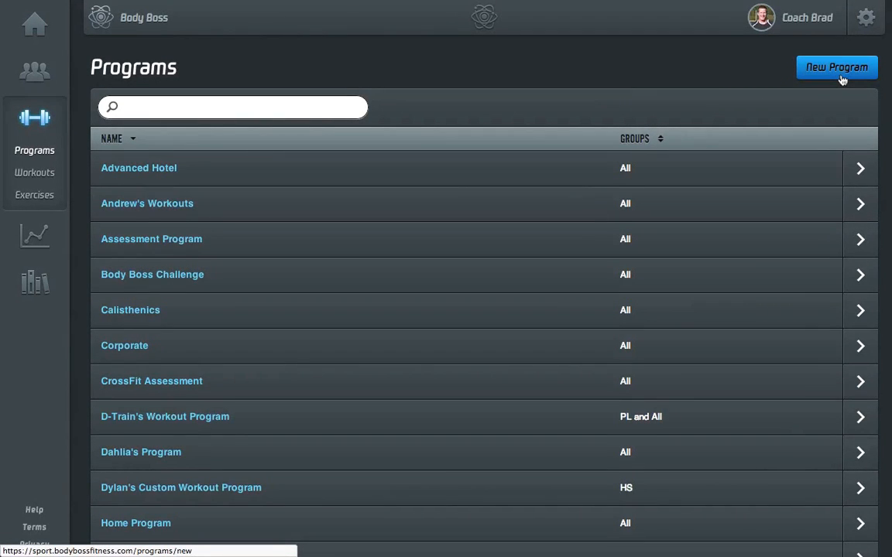
Create a new program named "Two-Day Program", assigned to the All group and started from scratch
{"action": "left_click", "coordinate": [841, 80]}
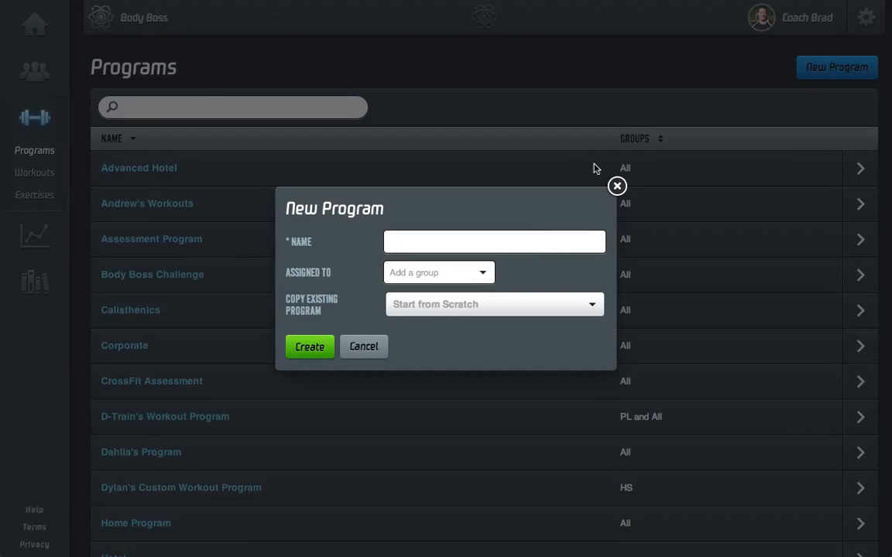
{"action": "left_click", "coordinate": [446, 246]}
{"action": "type", "text": "Two-Day Program"}
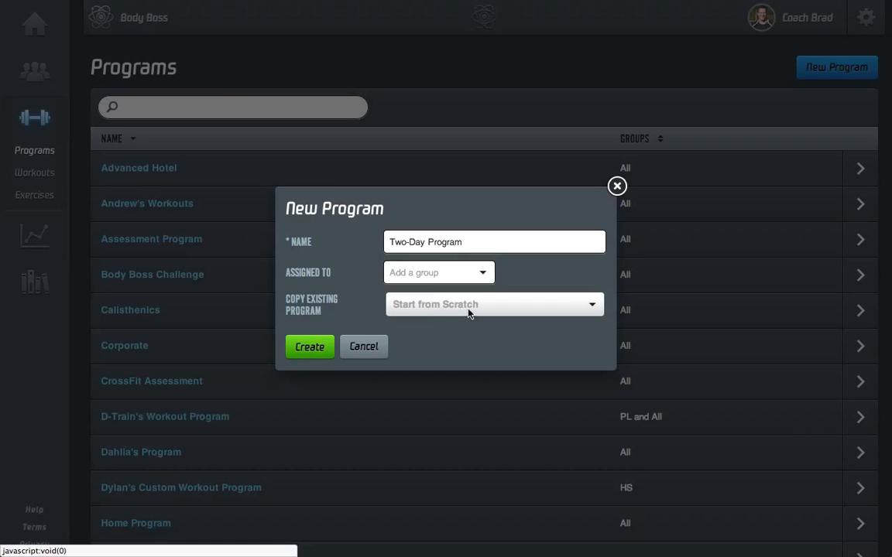
{"action": "key", "text": "Tab"}
{"action": "type", "text": "al"}
{"action": "key", "text": "Return"}
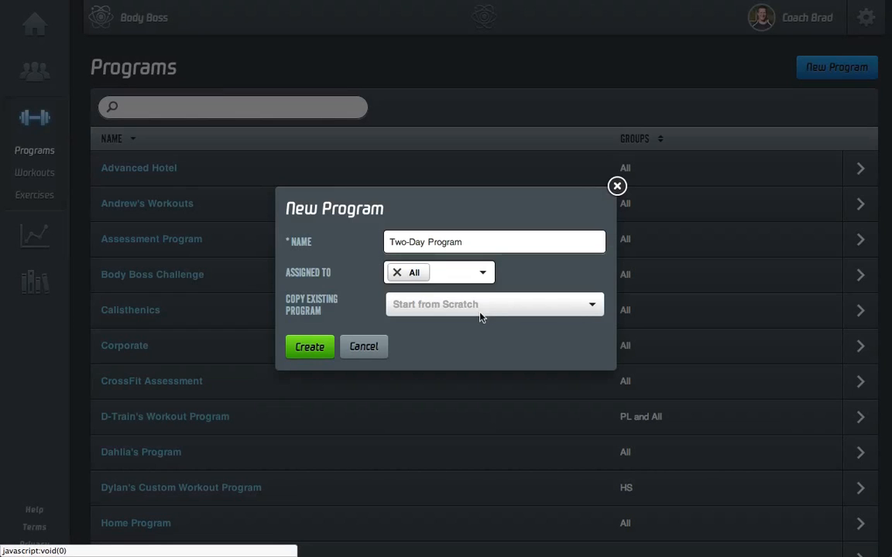
{"action": "left_click", "coordinate": [441, 308]}
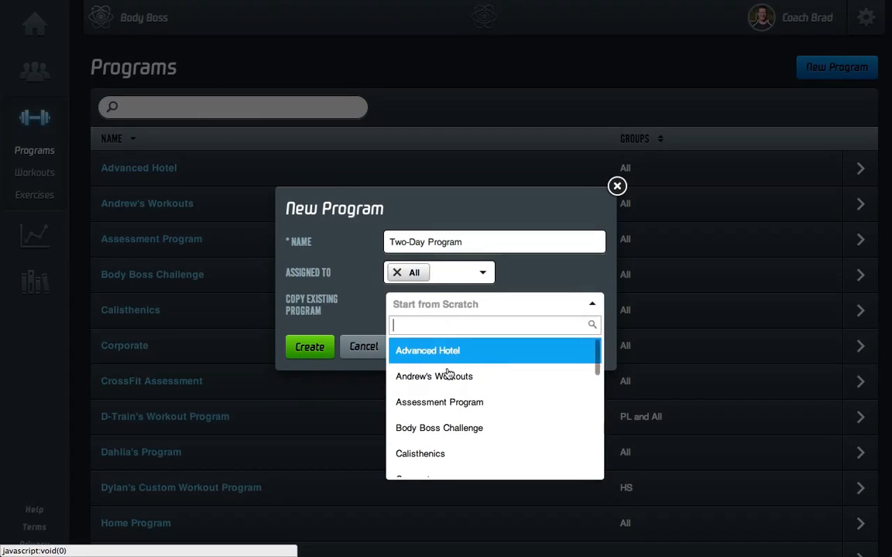
{"action": "scroll", "coordinate": [474, 410], "scroll_direction": "down", "scroll_amount": 3}
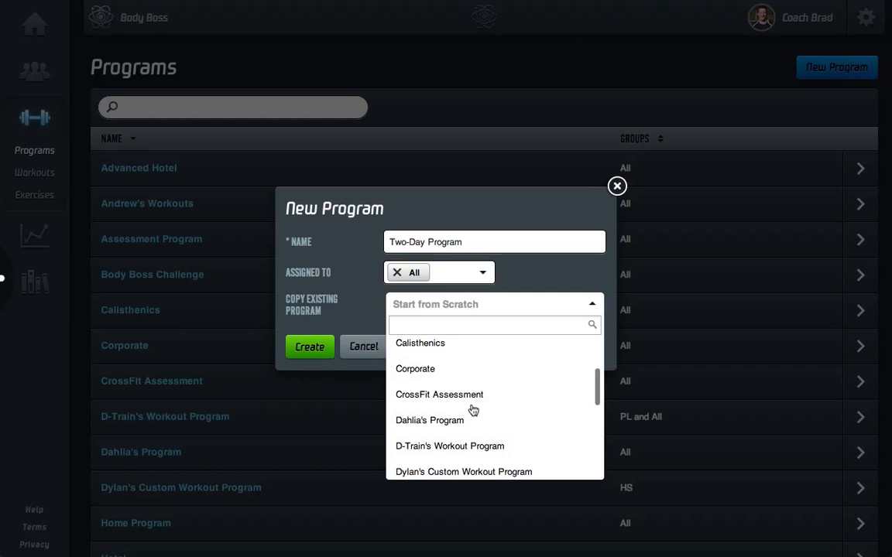
{"action": "left_click", "coordinate": [497, 307]}
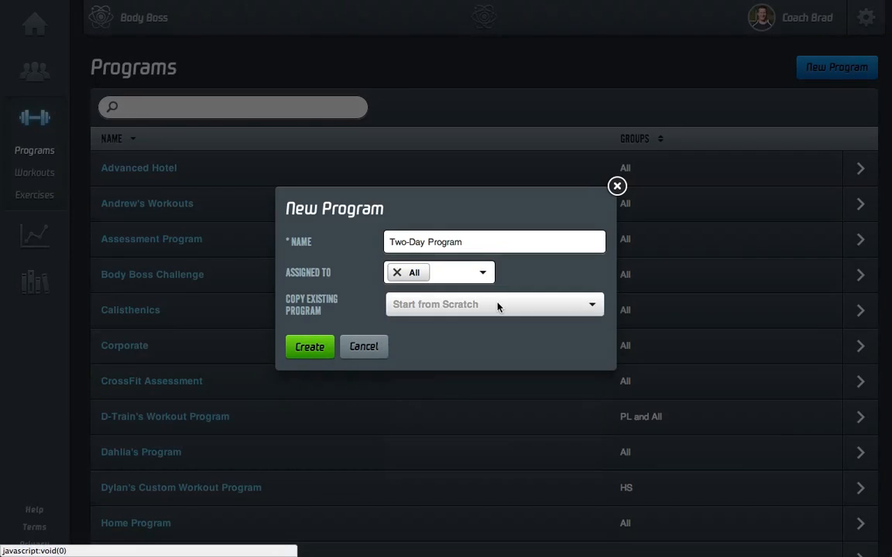
{"action": "left_click", "coordinate": [312, 347]}
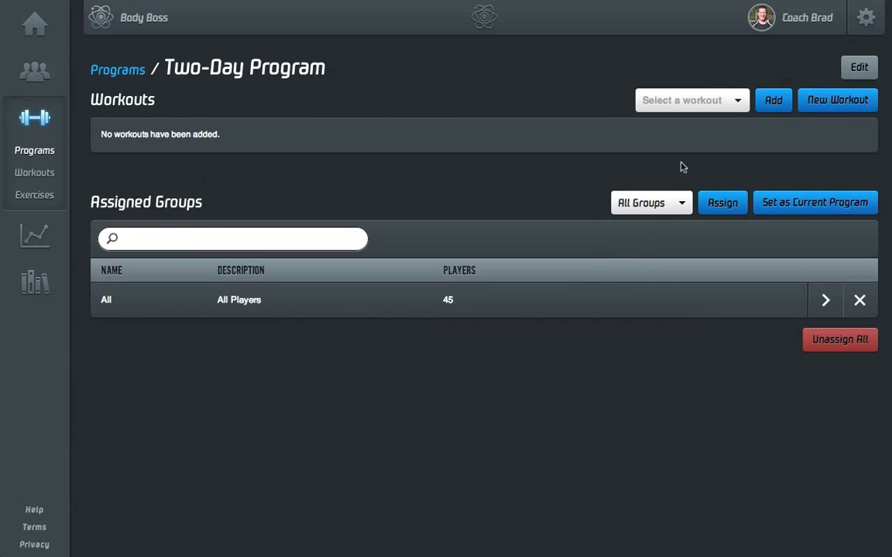
Check the Two-Day Program's editable settings and browse the existing workouts that can be added to it
{"action": "left_click", "coordinate": [860, 68]}
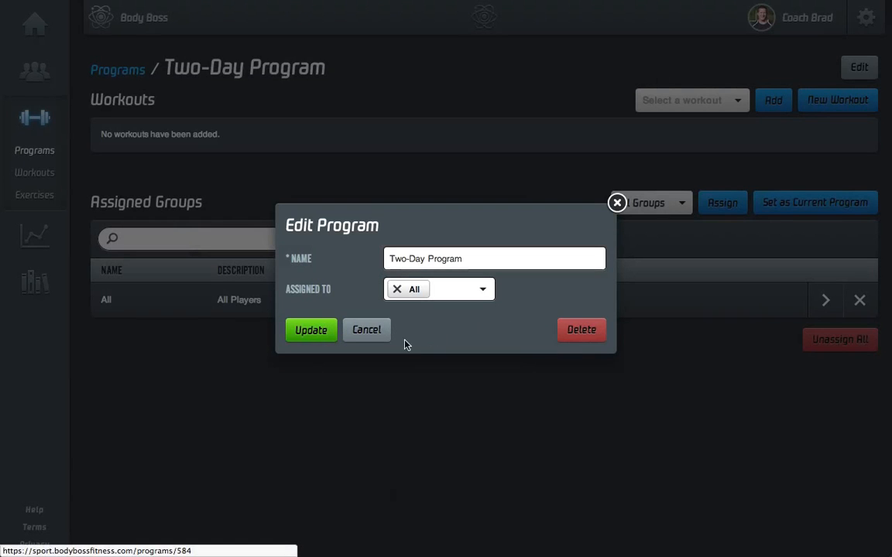
{"action": "left_click", "coordinate": [366, 331]}
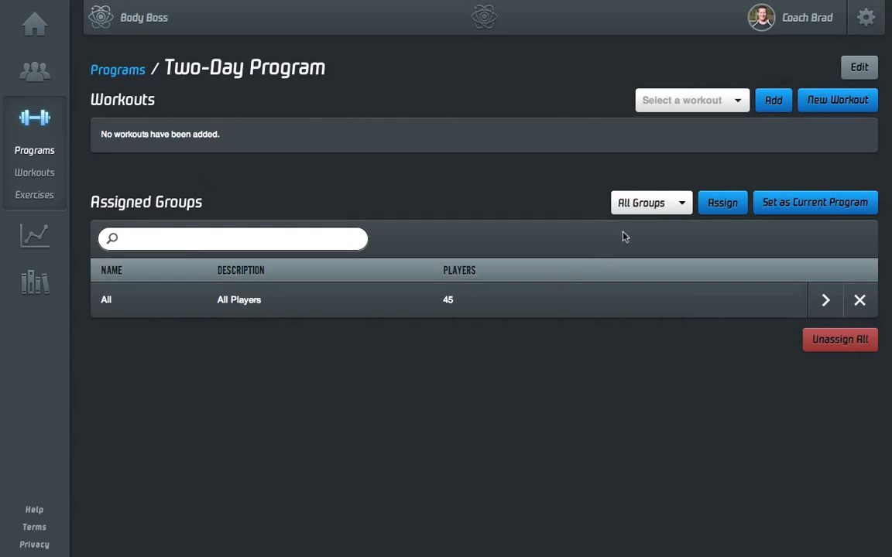
{"action": "left_click", "coordinate": [729, 105]}
{"action": "scroll", "coordinate": [702, 200], "scroll_direction": "down", "scroll_amount": 3}
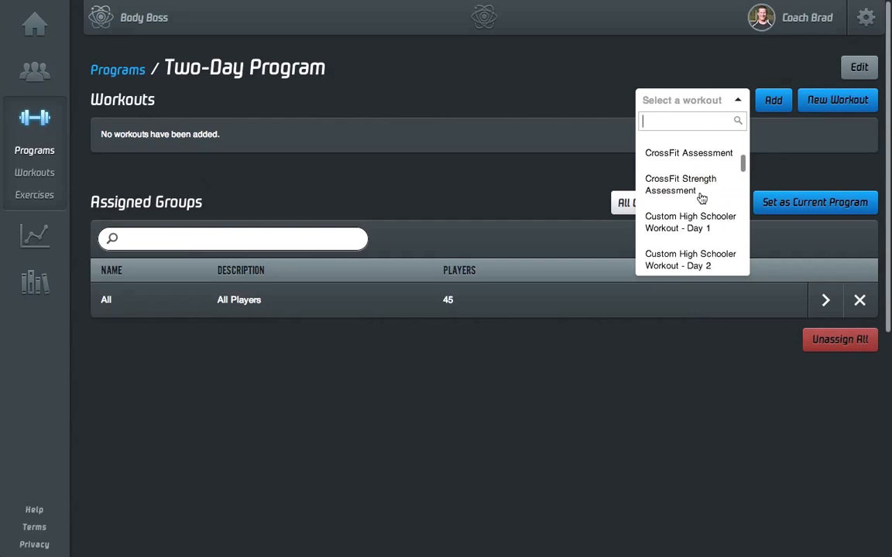
{"action": "scroll", "coordinate": [701, 200], "scroll_direction": "up", "scroll_amount": 5}
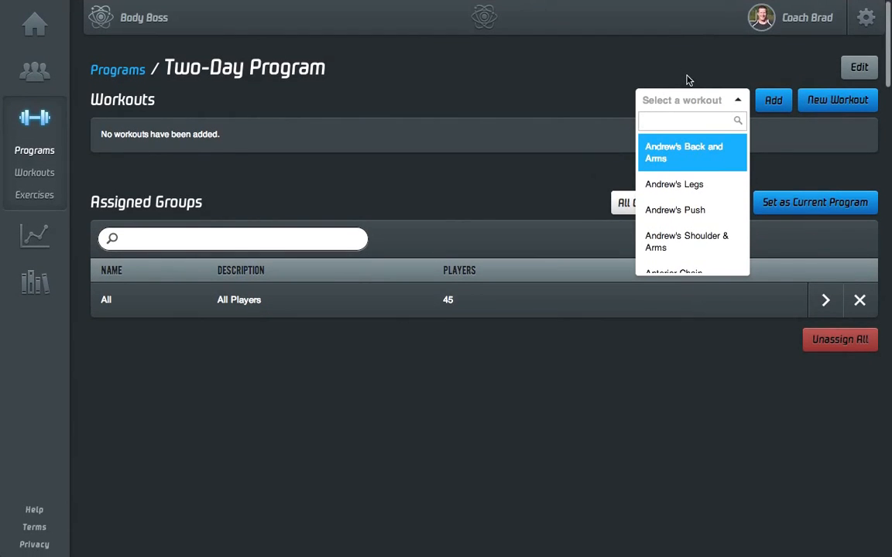
{"action": "left_click", "coordinate": [686, 99]}
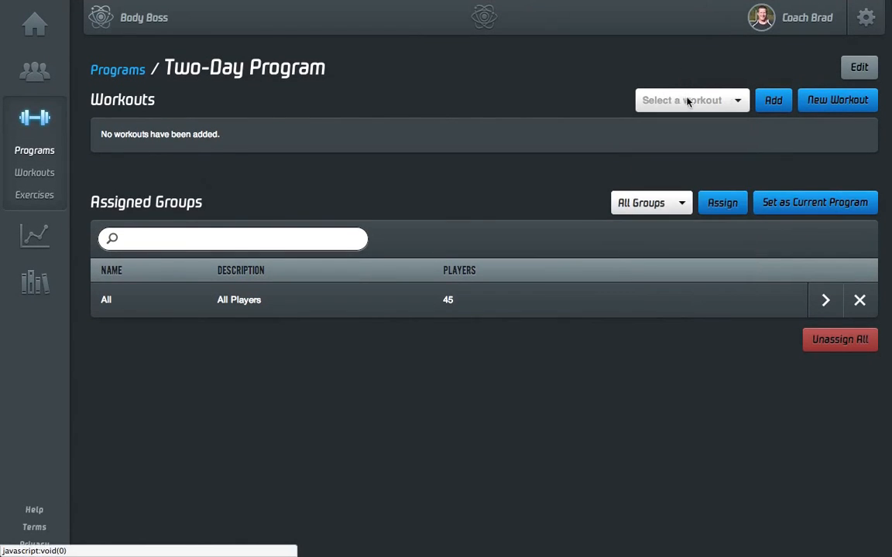
Create a new assessment-type workout named "Assessment Workout" with the description "Assessment Workout for Two-Day Program", started from scratch
{"action": "left_click", "coordinate": [839, 103]}
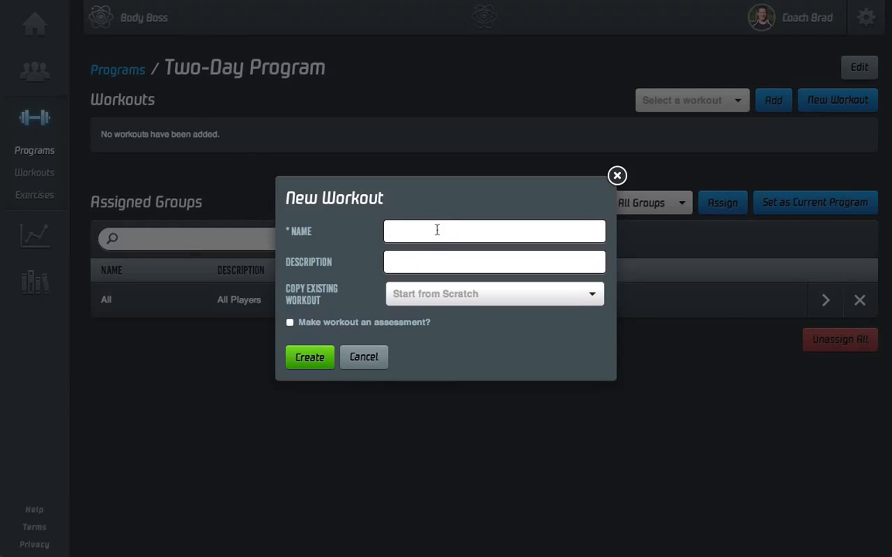
{"action": "type", "text": "Assessment Workout"}
{"action": "key", "text": "Tab"}
{"action": "type", "text": "Assessment "}
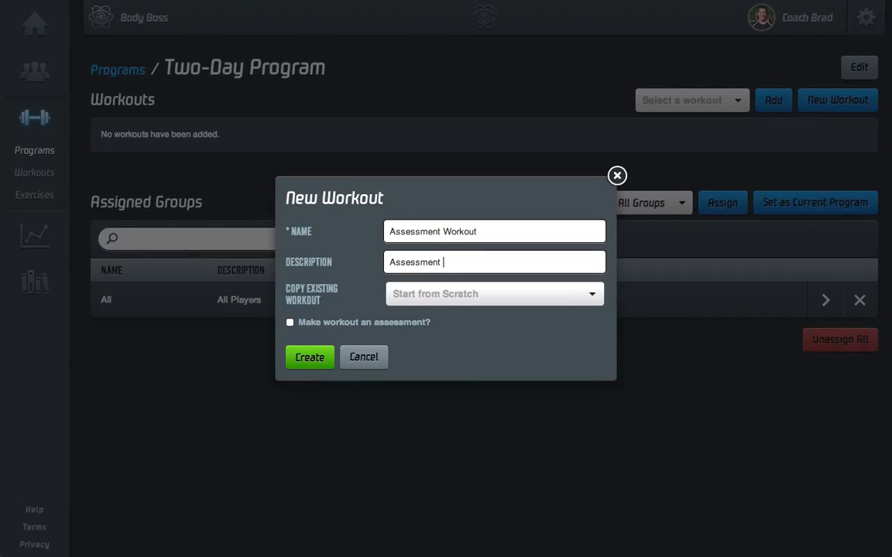
{"action": "type", "text": "Workout for Two-Day Program"}
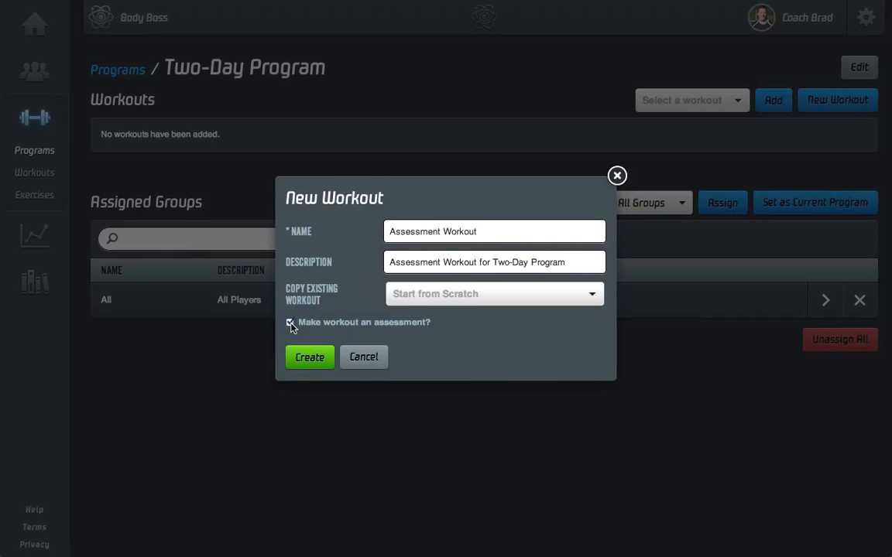
{"action": "left_click", "coordinate": [310, 360]}
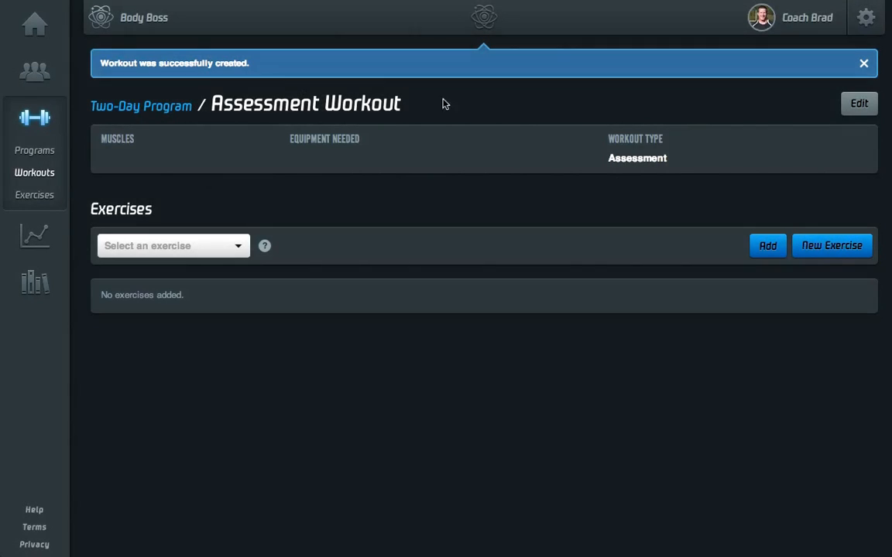
Add the Barbell Bench Press exercise to the Assessment Workout
{"action": "left_click", "coordinate": [207, 247]}
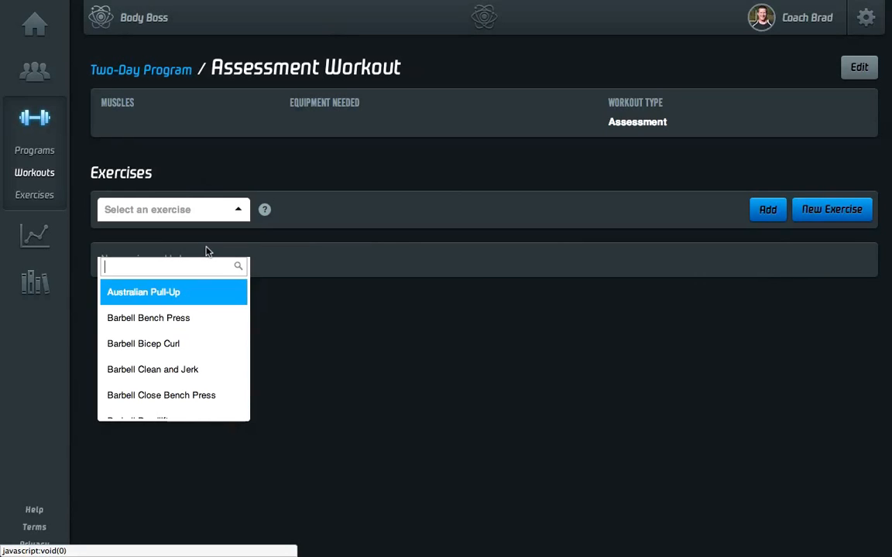
{"action": "key", "text": "Down"}
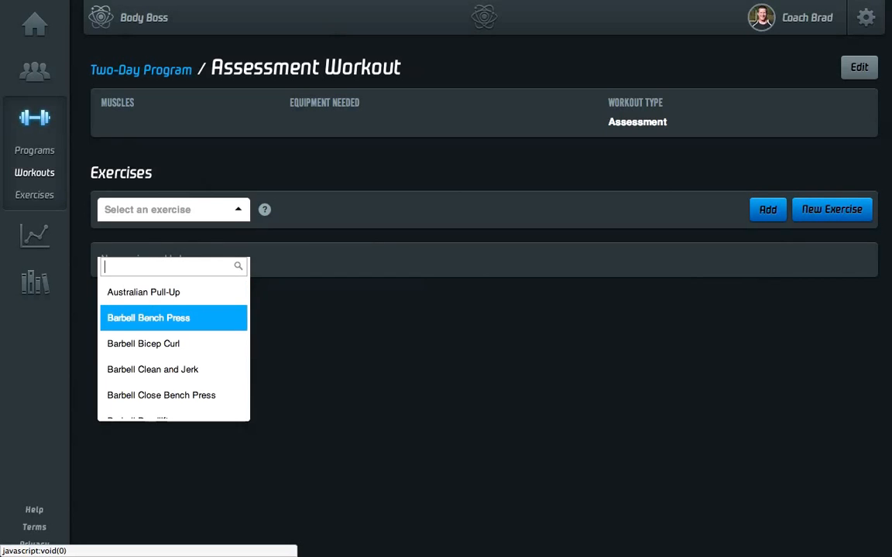
{"action": "key", "text": "Return"}
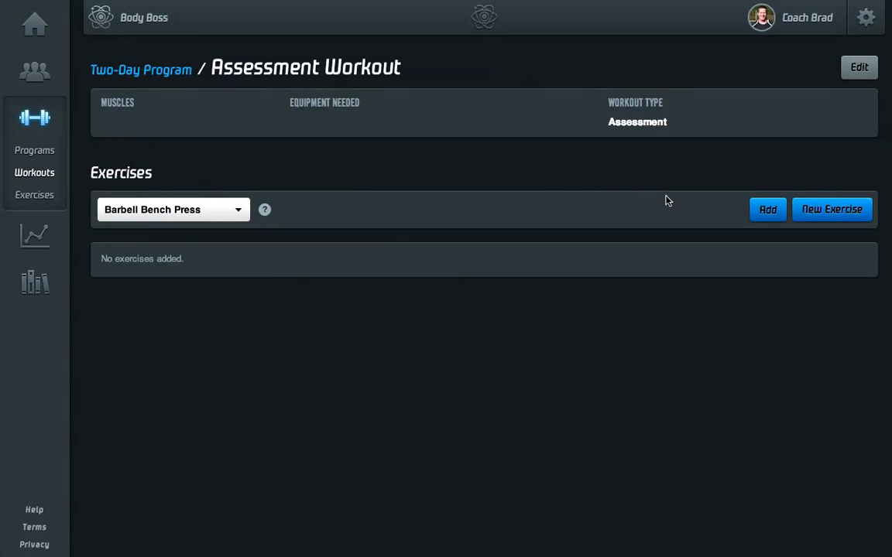
{"action": "left_click", "coordinate": [767, 209]}
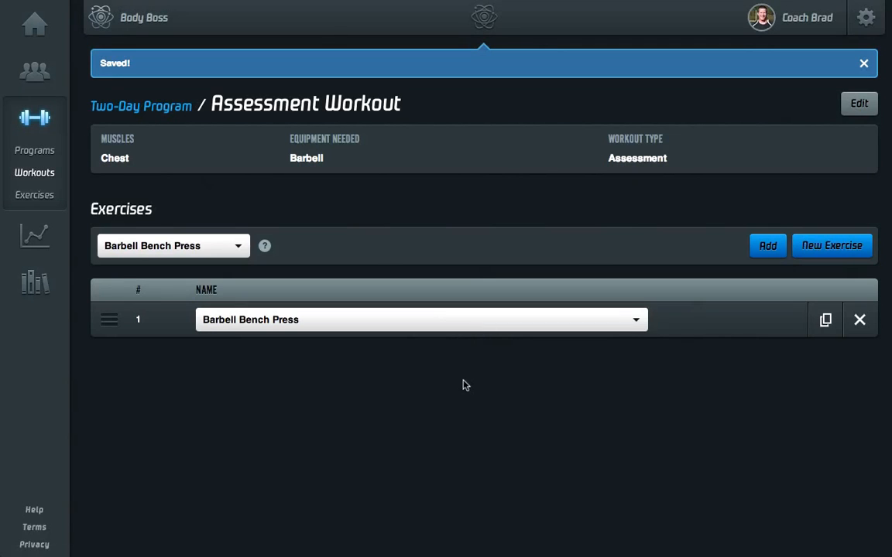
Find the Wide-Grip Pull-Up exercise by searching for "wide" and add it to the Assessment Workout
{"action": "left_click", "coordinate": [209, 247]}
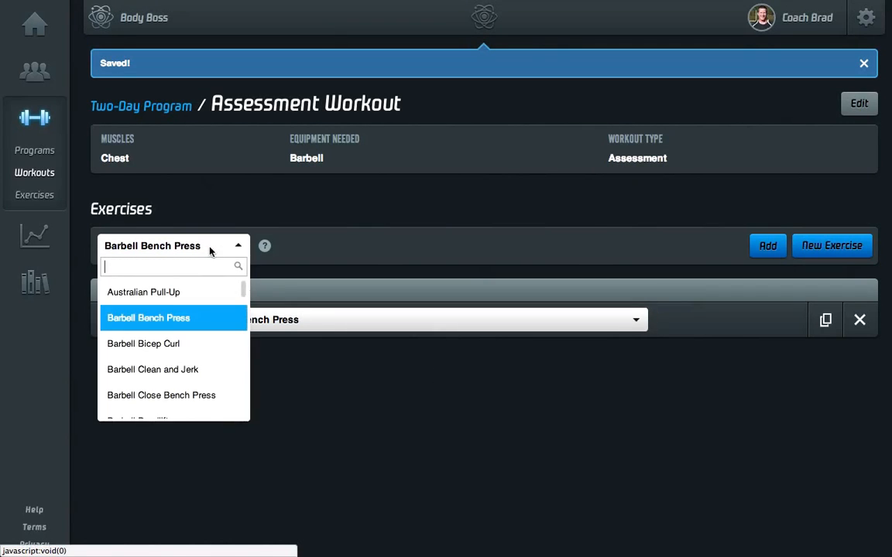
{"action": "type", "text": "wide"}
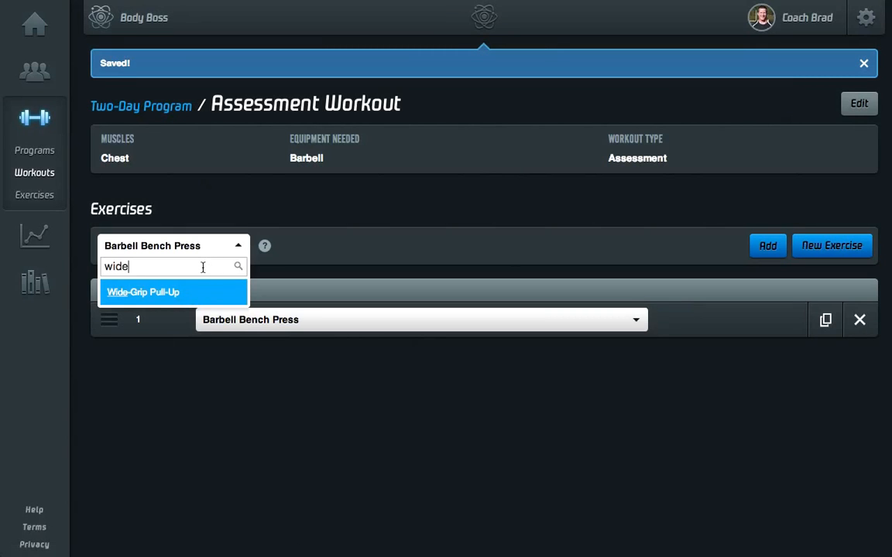
{"action": "key", "text": "BackSpace"}
{"action": "key", "text": "BackSpace"}
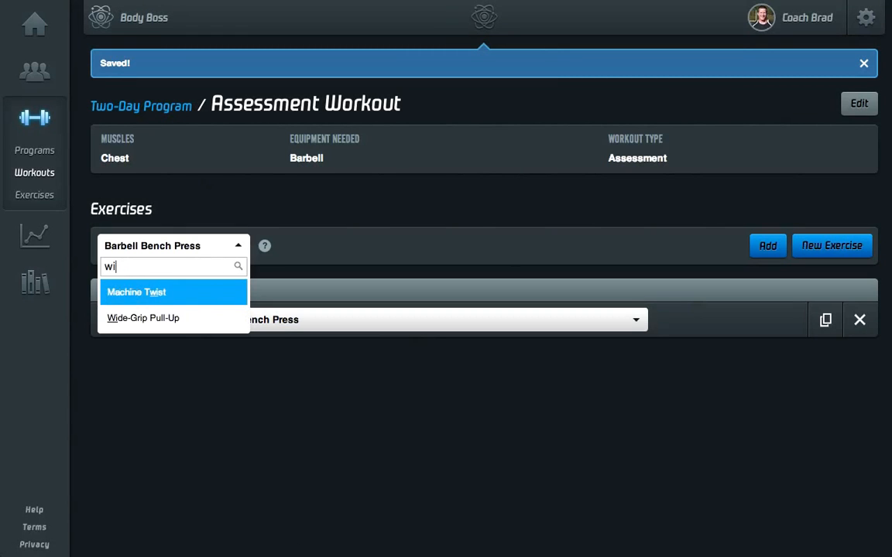
{"action": "type", "text": "de"}
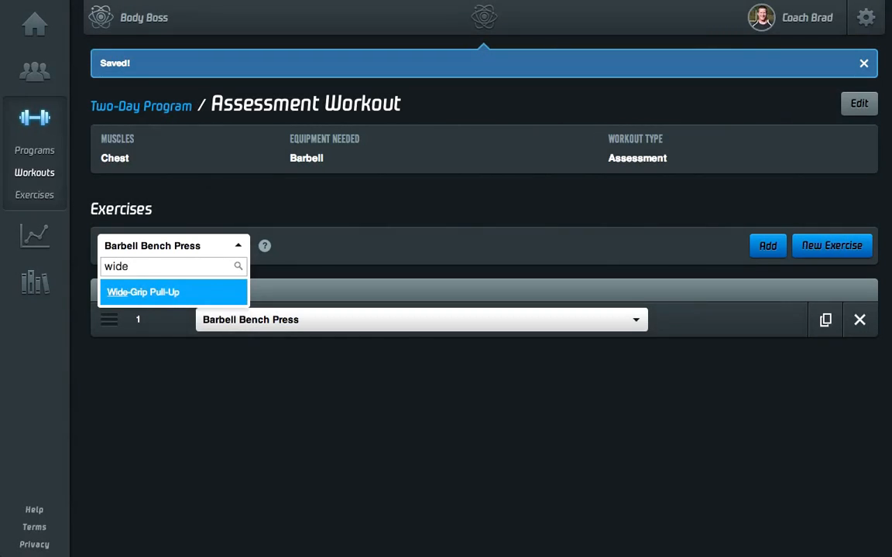
{"action": "left_click", "coordinate": [175, 293]}
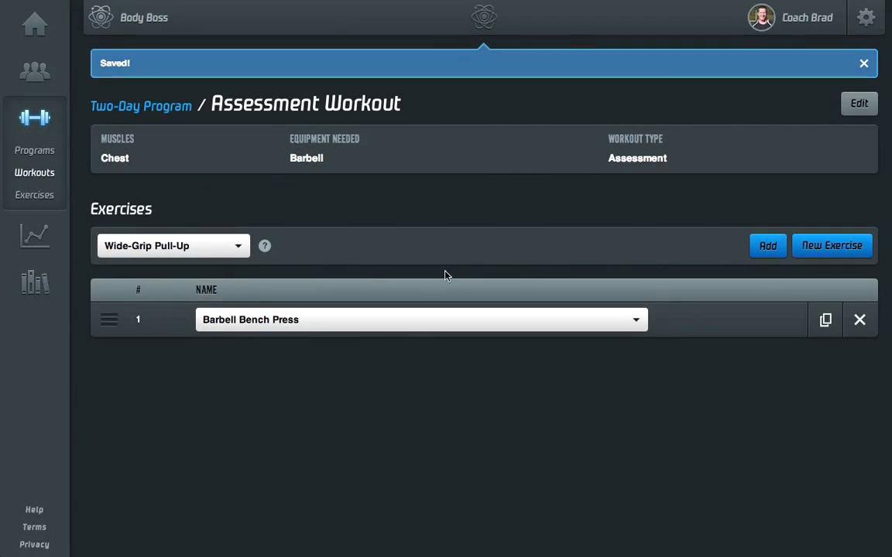
{"action": "left_click", "coordinate": [768, 246]}
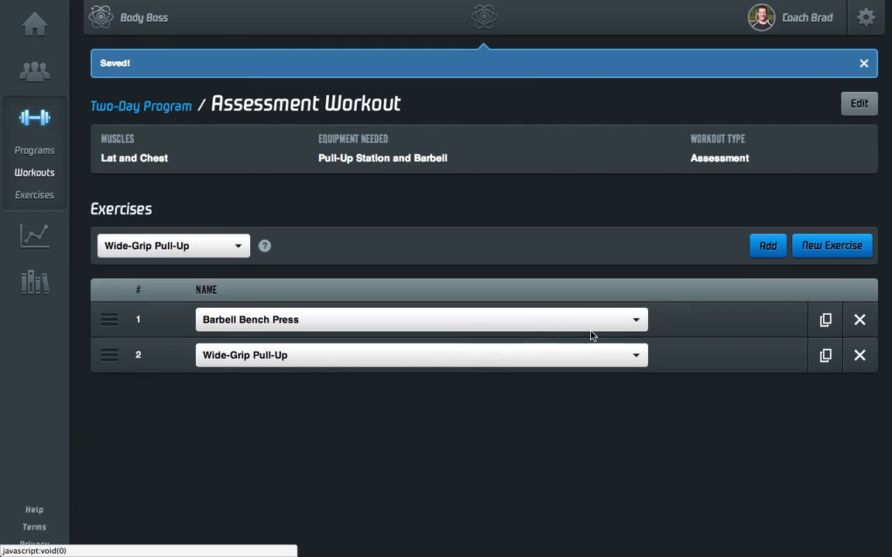
Return to the Two-Day Program and preview the exercises of its Assessment Workout
{"action": "left_click", "coordinate": [152, 115]}
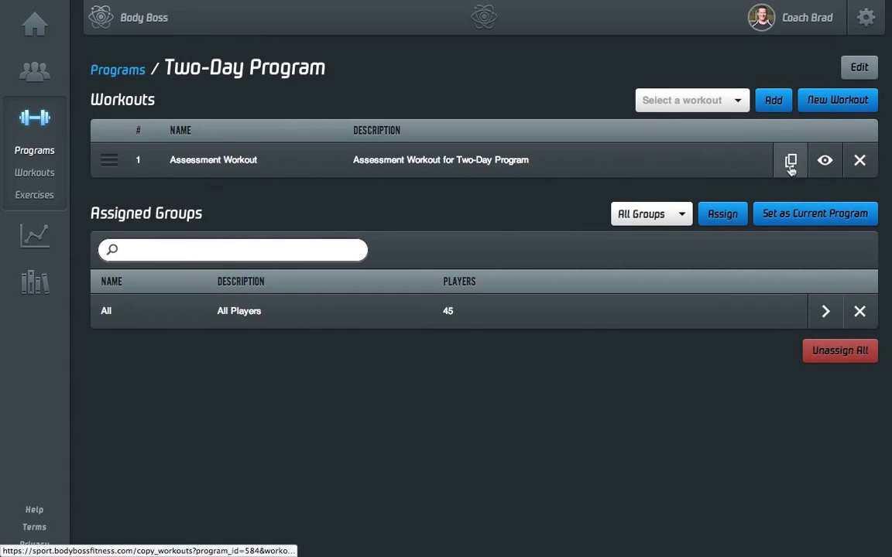
{"action": "left_click", "coordinate": [825, 160]}
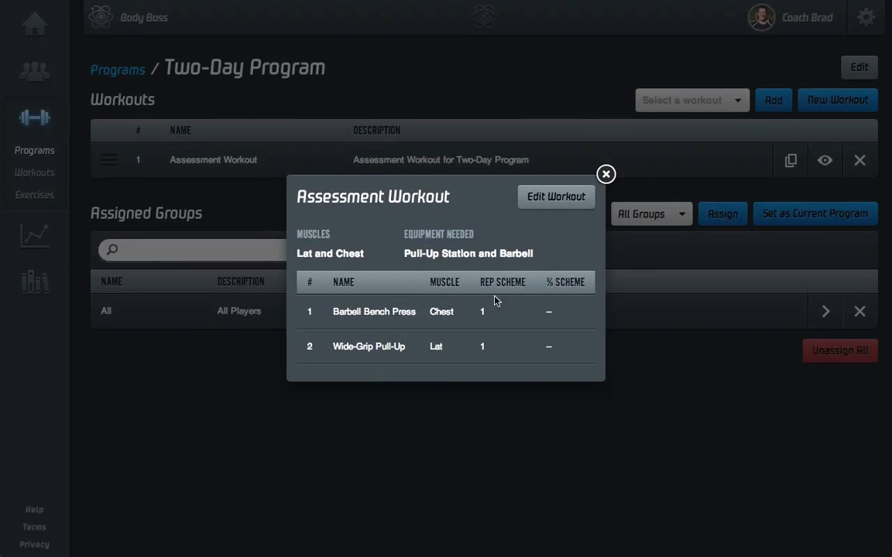
{"action": "left_click", "coordinate": [608, 177]}
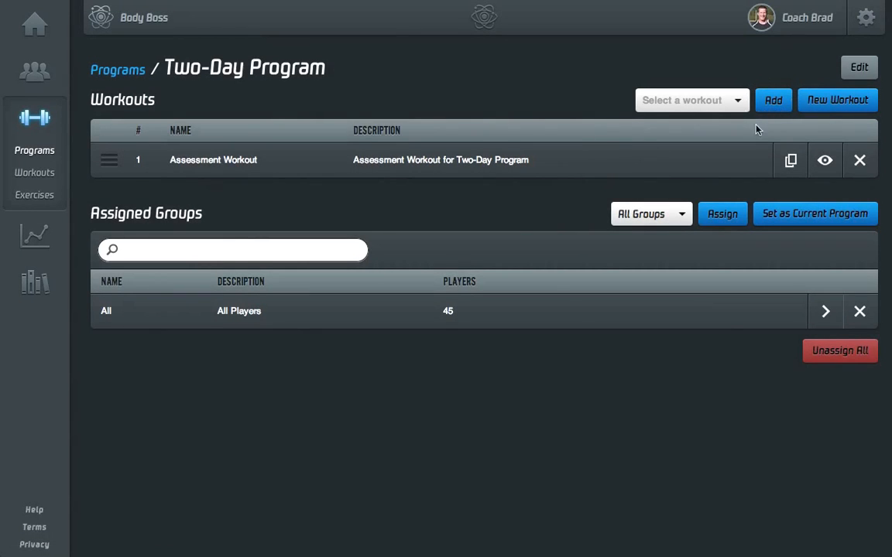
Start a new workout in the Two-Day Program and name it "Two-Day - Week 1 - Day 1"
{"action": "left_click", "coordinate": [805, 101]}
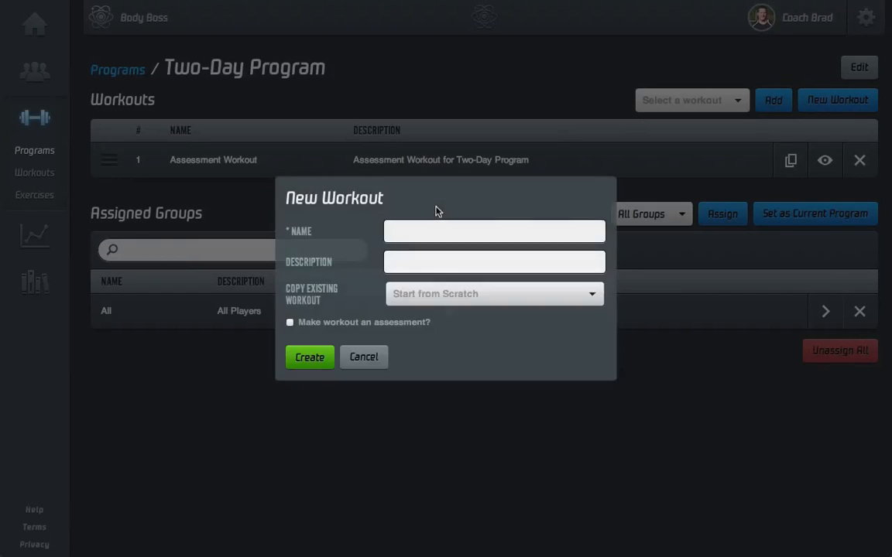
{"action": "left_click", "coordinate": [442, 227]}
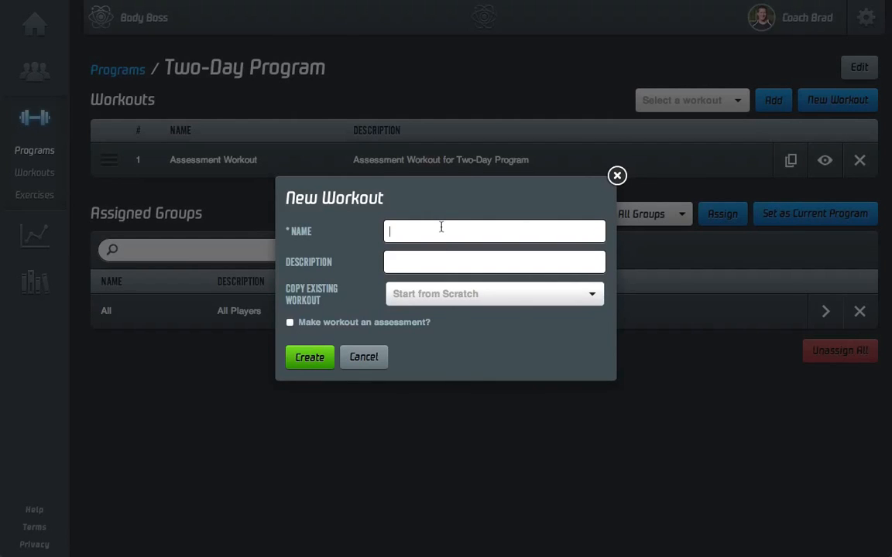
{"action": "type", "text": "Two-Day - "}
{"action": "type", "text": "Day 1"}
{"action": "key", "text": "Left"}
{"action": "key", "text": "Left"}
{"action": "key", "text": "Left"}
{"action": "key", "text": "Left"}
{"action": "key", "text": "Left"}
{"action": "type", "text": "Week 1 -"}
Copy the workout name into the description as "Two-Day - Week 1 - Day 1" and create the workout from scratch
{"action": "left_click", "coordinate": [456, 262]}
{"action": "key", "text": "shift+Tab"}
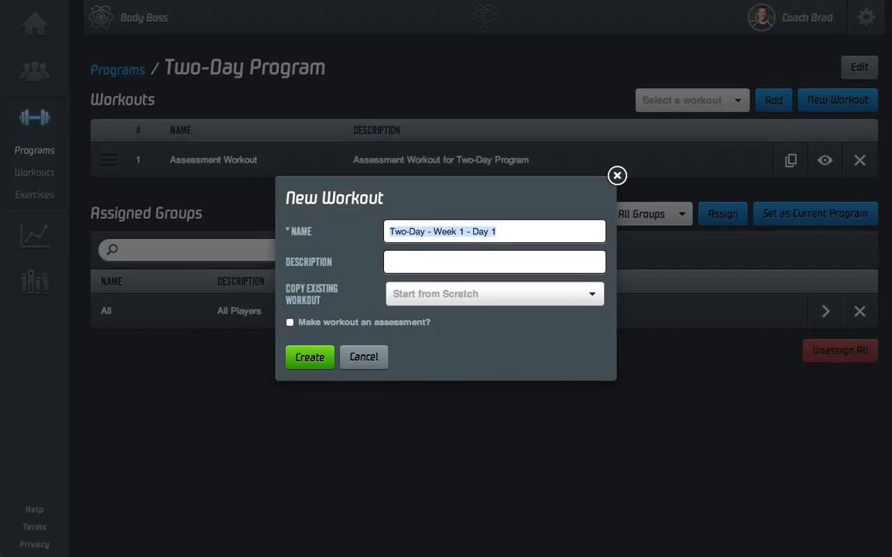
{"action": "key", "text": "ctrl+c"}
{"action": "key", "text": "Tab"}
{"action": "key", "text": "ctrl+v"}
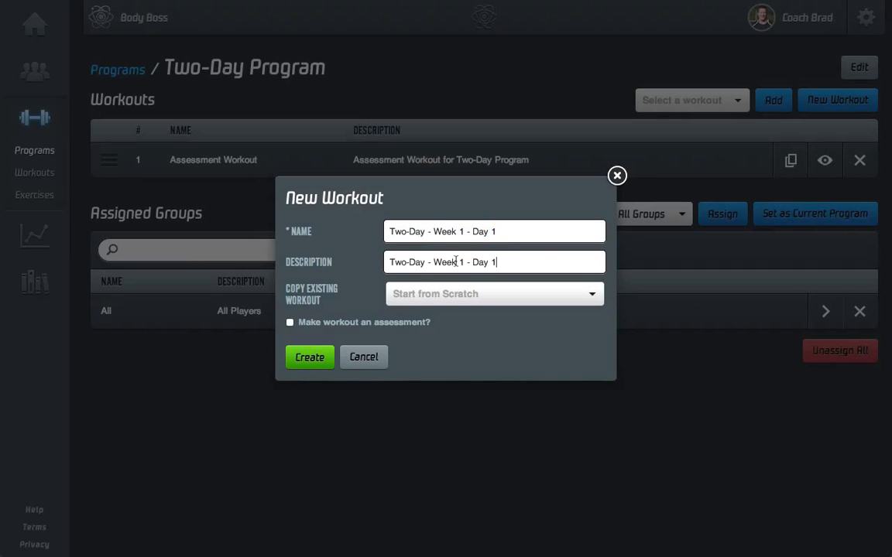
{"action": "left_click", "coordinate": [311, 357]}
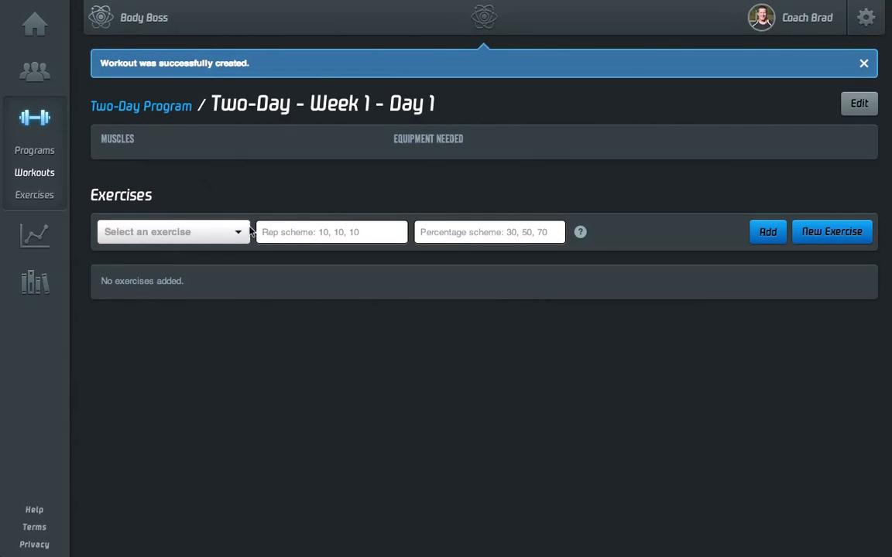
Add Barbell Bench Press to the Day 1 workout with rep scheme 2, 2, 2, 2, 2, 2 and percentage scheme 80, 80, 80, 80, 80, 80
{"action": "left_click", "coordinate": [179, 232]}
{"action": "type", "text": "barb"}
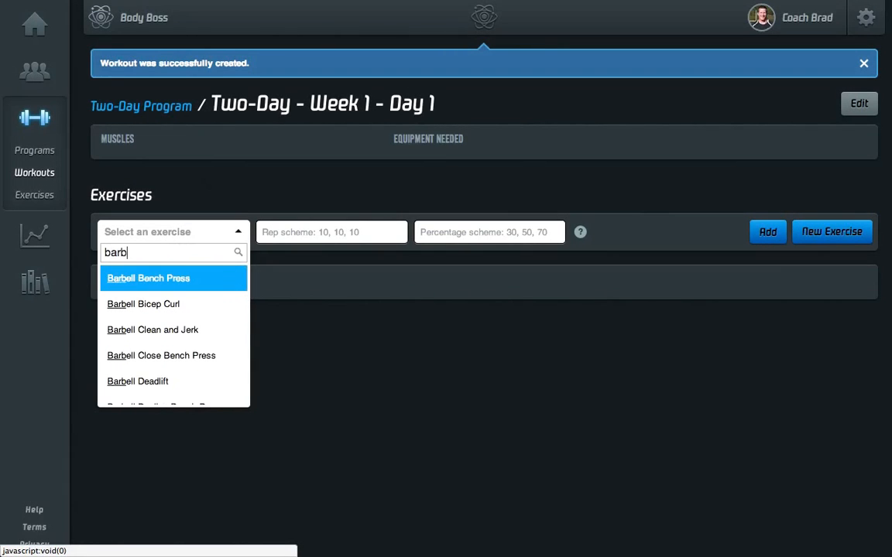
{"action": "type", "text": "el"}
{"action": "key", "text": "Return"}
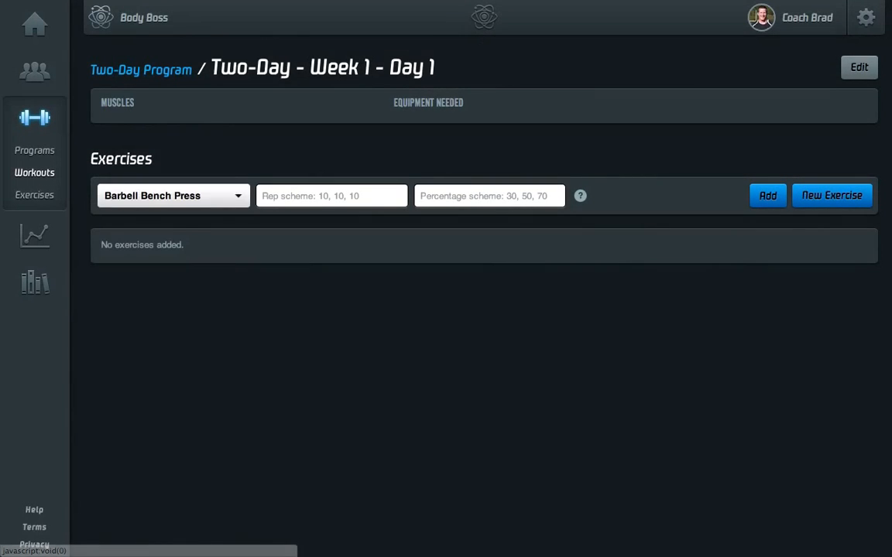
{"action": "left_click", "coordinate": [292, 196]}
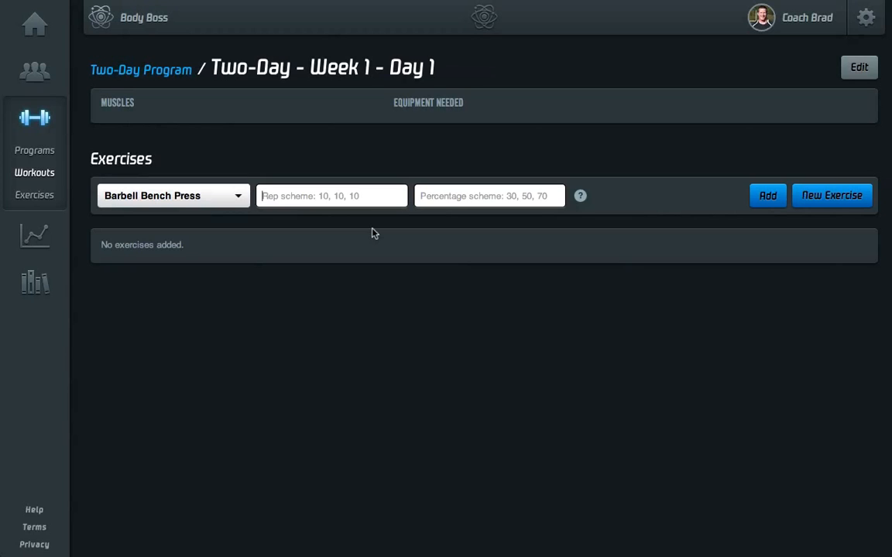
{"action": "type", "text": "2,"}
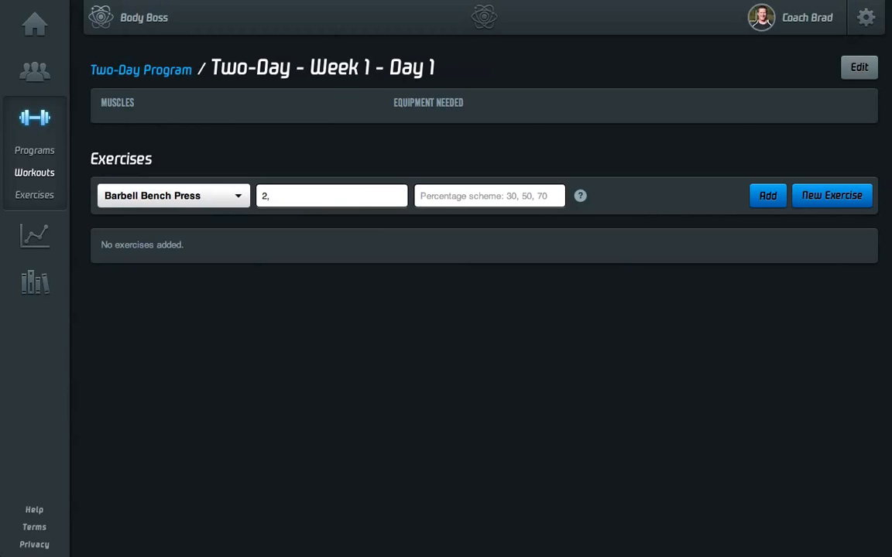
{"action": "type", "text": " 2, 2, 2, 2, 2"}
{"action": "left_click", "coordinate": [445, 198]}
{"action": "type", "text": "80, 80"}
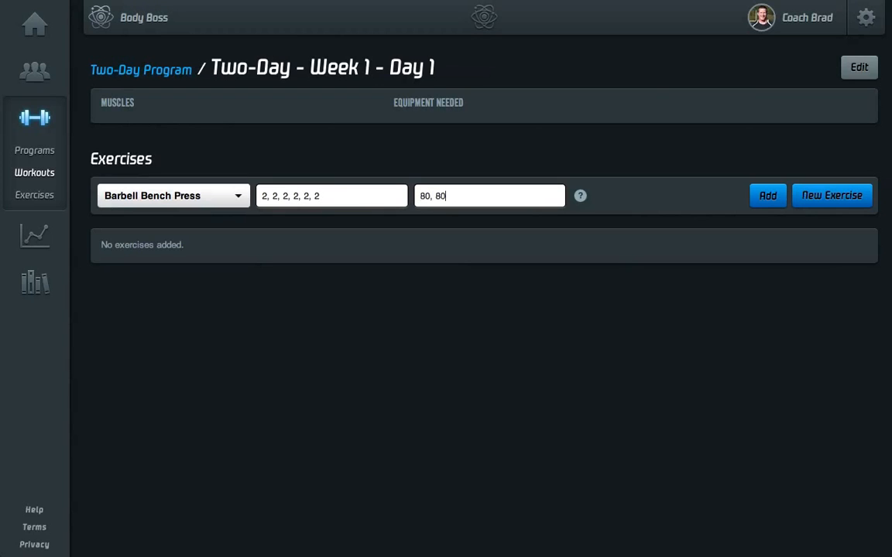
{"action": "type", "text": ", 80, 80, 80, 80"}
{"action": "left_click", "coordinate": [767, 200]}
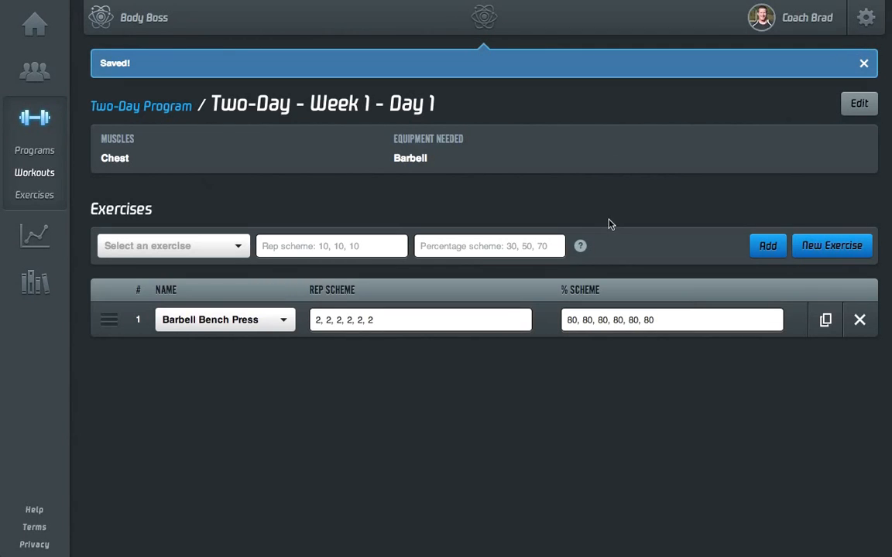
Add Dumbbell Bench Press to the Day 1 workout with rep scheme 10, 10 and no percentage scheme
{"action": "left_click", "coordinate": [187, 248]}
{"action": "type", "text": "dumbb"}
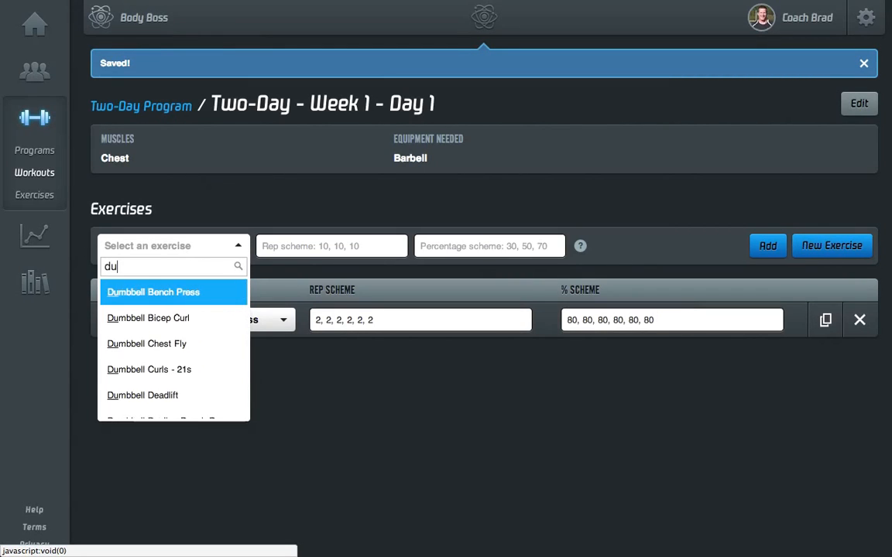
{"action": "key", "text": "Return"}
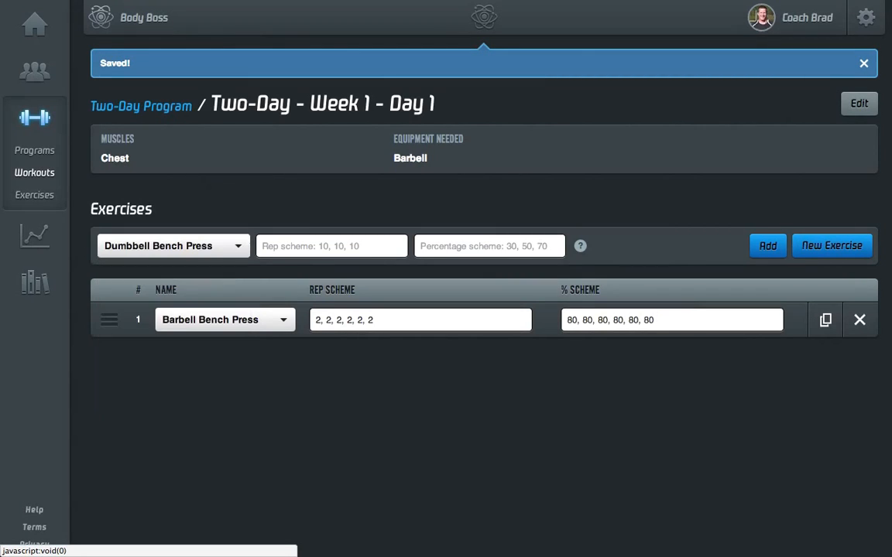
{"action": "left_click", "coordinate": [342, 245]}
{"action": "type", "text": "10, 10"}
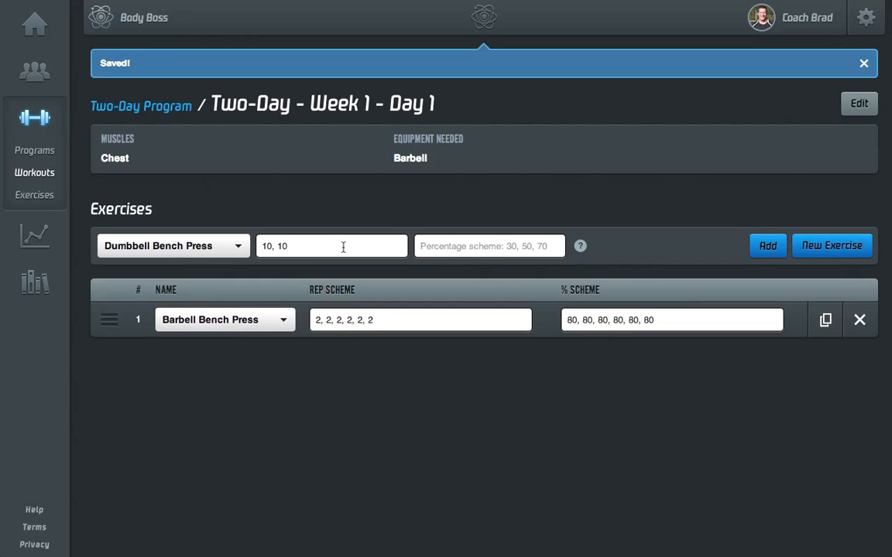
{"action": "left_click", "coordinate": [766, 246]}
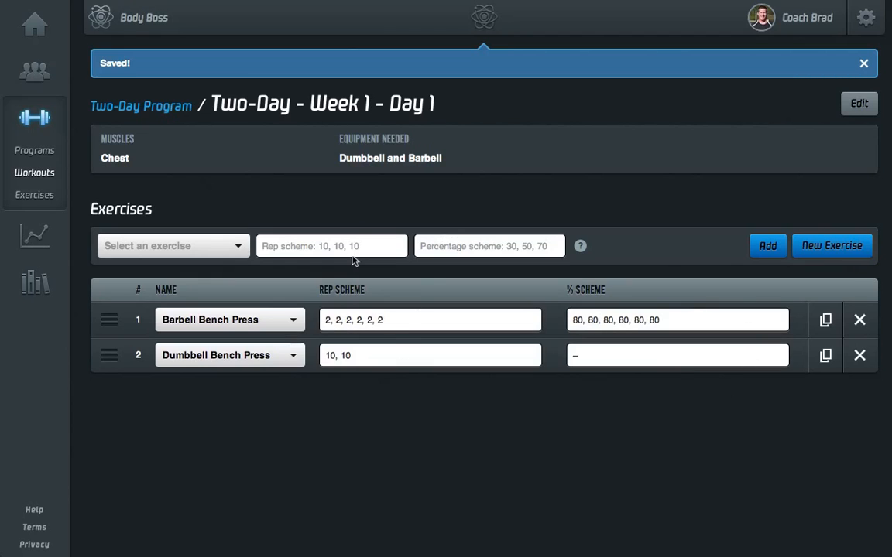
Return to the Two-Day Program and preview the exercises of the Week 1 - Day 1 workout
{"action": "left_click", "coordinate": [177, 109]}
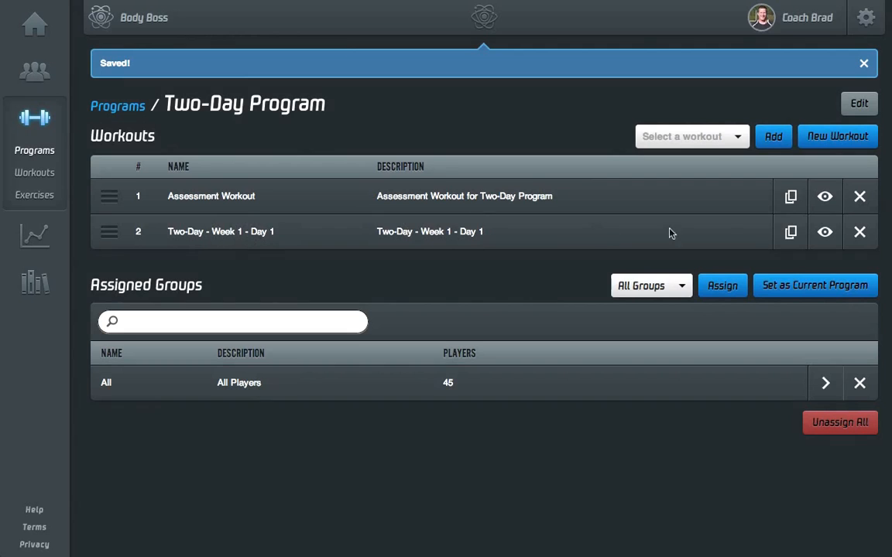
{"action": "left_click", "coordinate": [824, 231]}
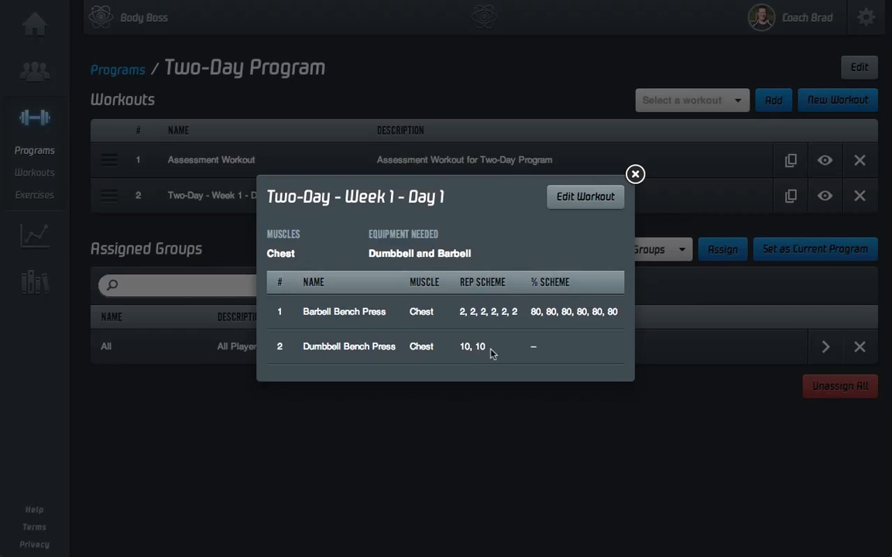
{"action": "left_click", "coordinate": [635, 174]}
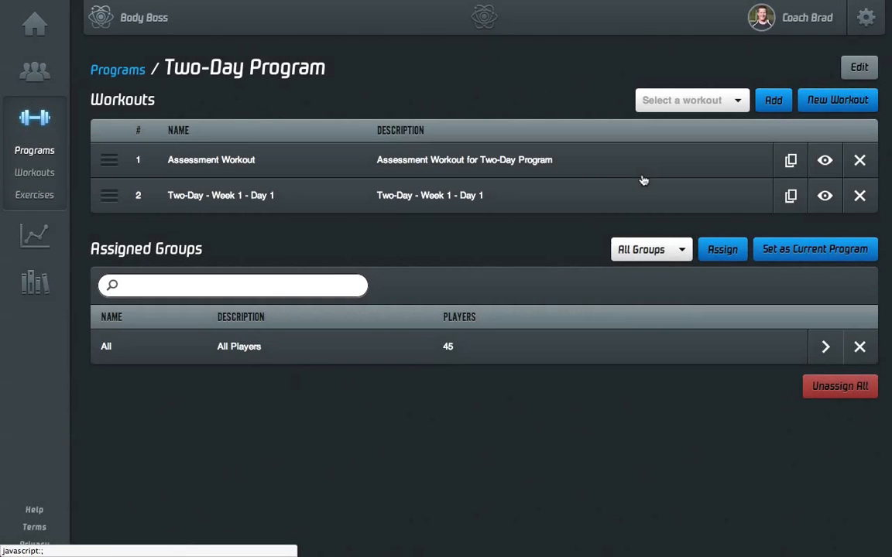
Create a new workout from scratch with "Two-Day - Week 1 - Day 2" as both its name and description
{"action": "left_click", "coordinate": [824, 102]}
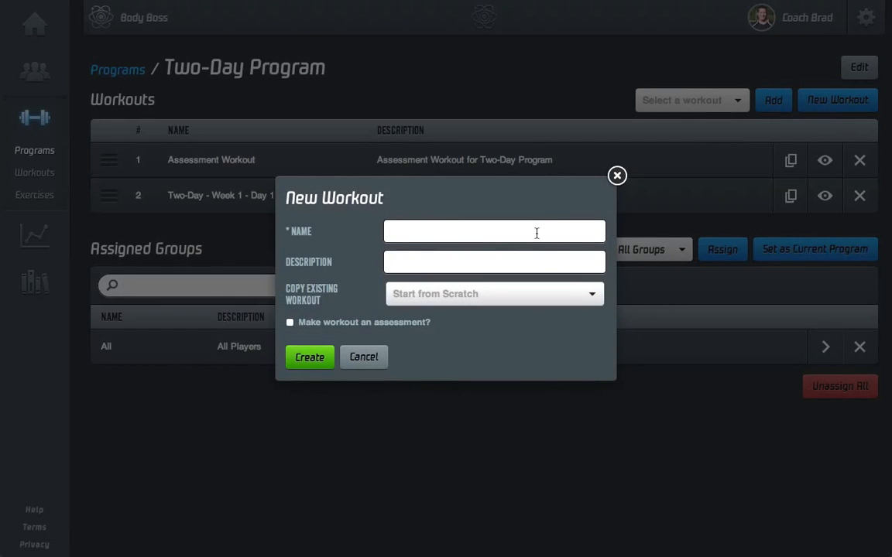
{"action": "type", "text": "Two-Day - Week 1 - Day 2"}
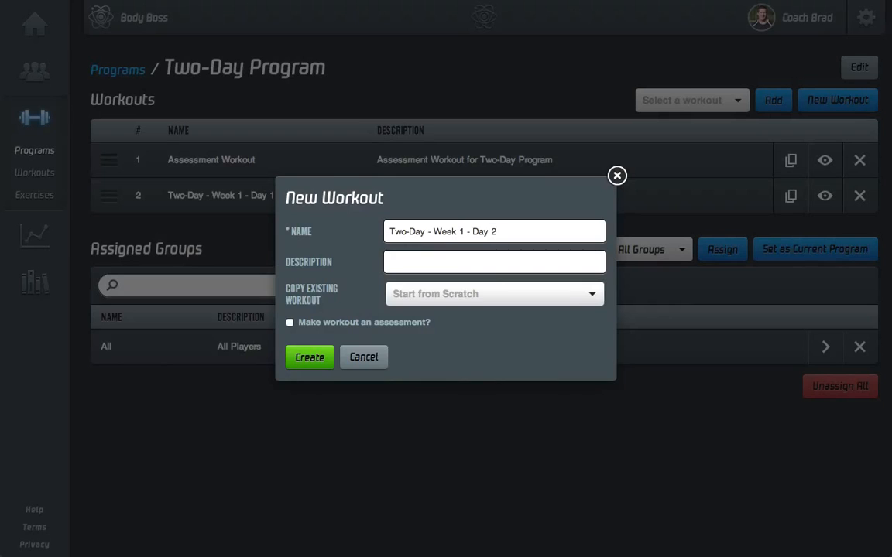
{"action": "key", "text": "shift+Tab"}
{"action": "key", "text": "ctrl+c"}
{"action": "key", "text": "Tab"}
{"action": "key", "text": "ctrl+v"}
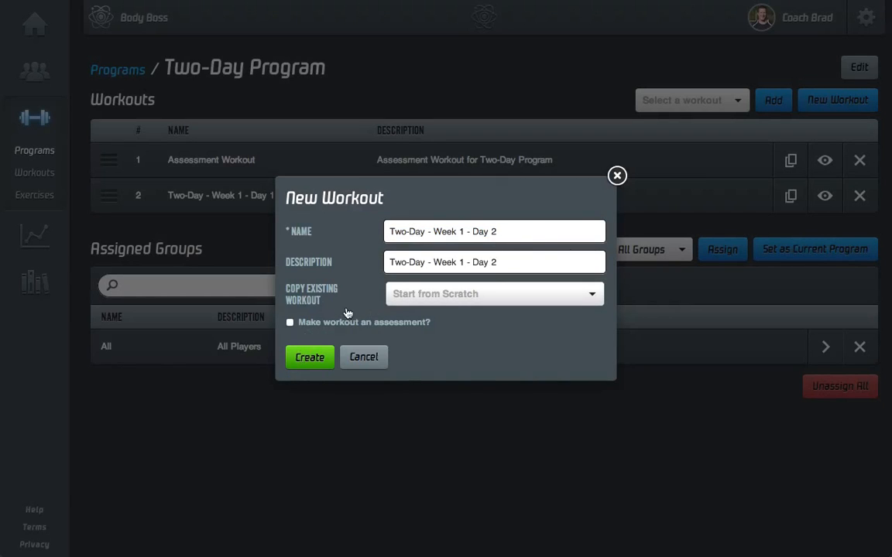
{"action": "left_click", "coordinate": [319, 363]}
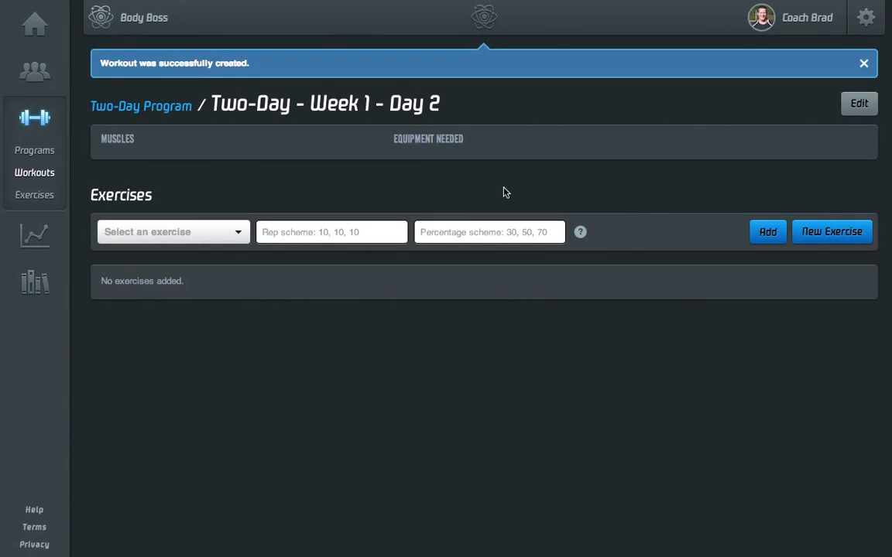
Add Wide-Grip Pull-Up to the Day 2 workout with rep scheme 5, 5, 5, 5, 5 and percentage scheme 73, 73, 73, 73, 73
{"action": "left_click", "coordinate": [186, 233]}
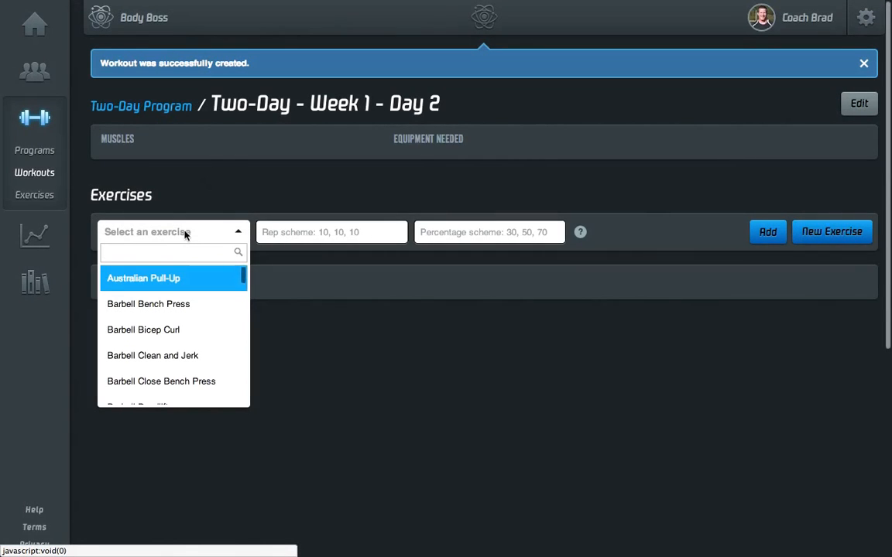
{"action": "type", "text": "wide"}
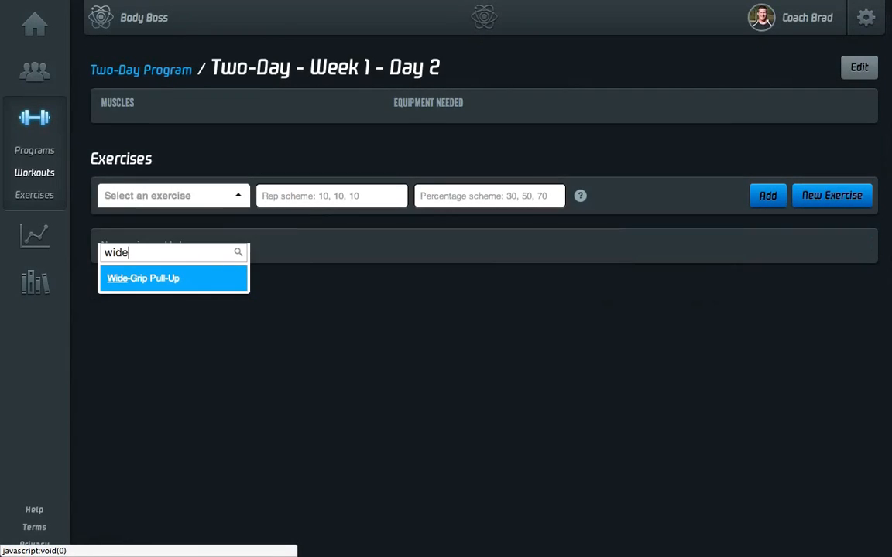
{"action": "key", "text": "Return"}
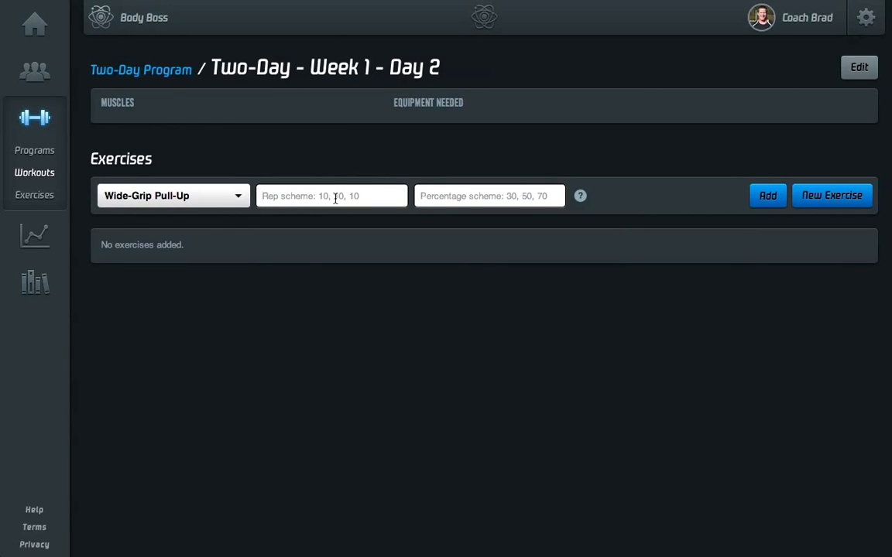
{"action": "type", "text": "5, 5, 5, 5, 5"}
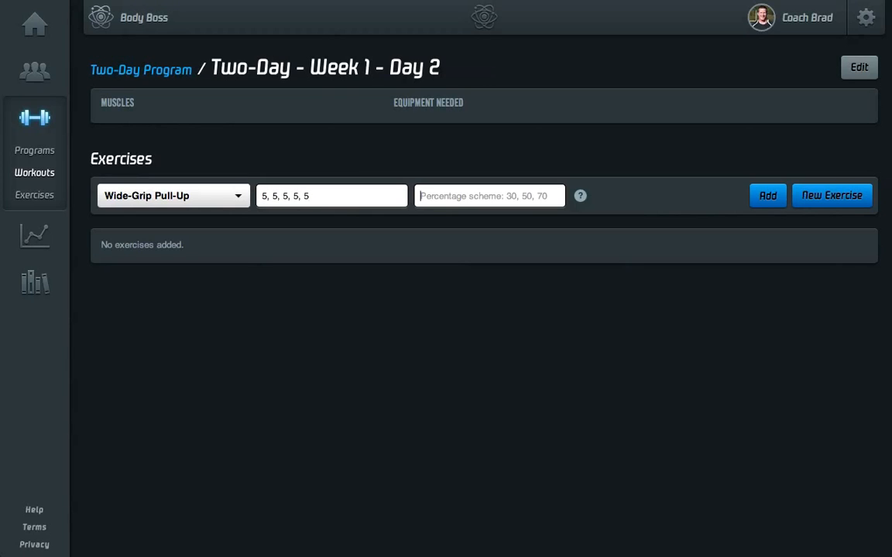
{"action": "type", "text": "73, 73"}
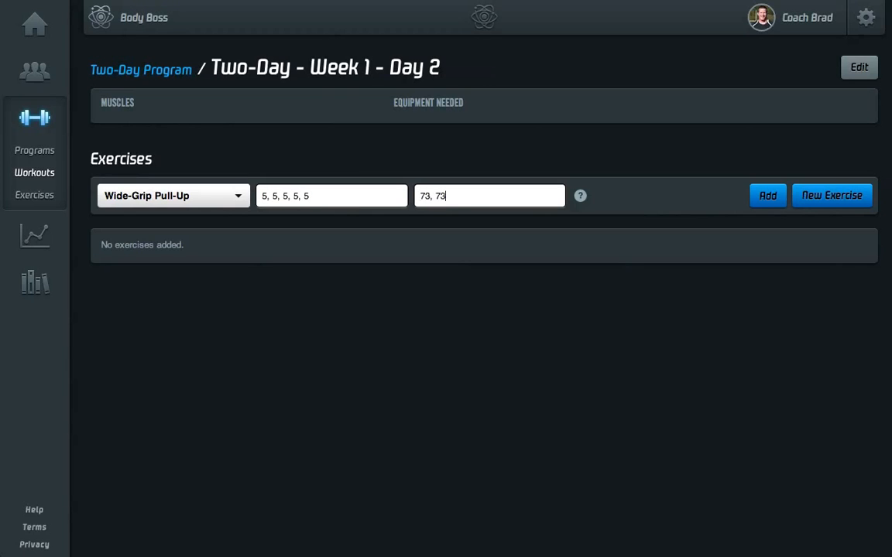
{"action": "type", "text": ", 73, 73, 73"}
{"action": "left_click", "coordinate": [767, 196]}
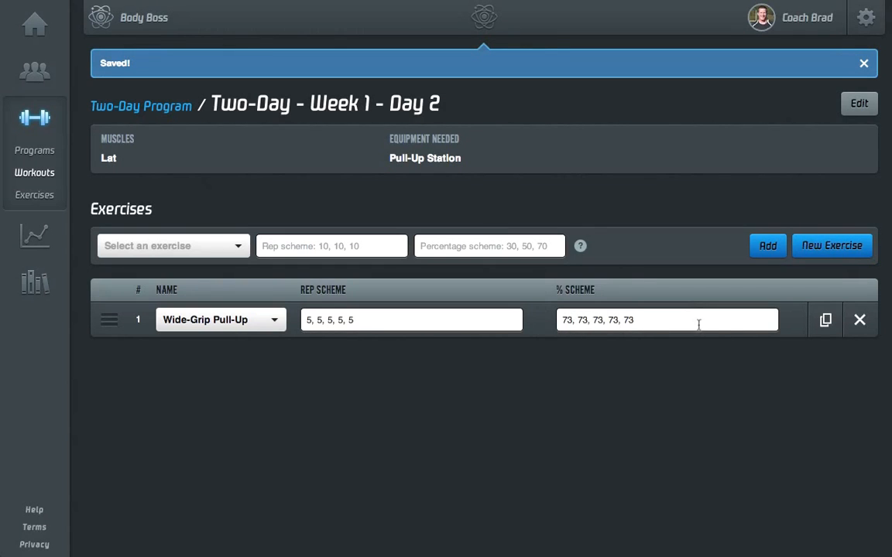
Return to the Two-Day Program and duplicate its Week 1 - Day 1 and Week 1 - Day 2 workouts
{"action": "left_click", "coordinate": [154, 109]}
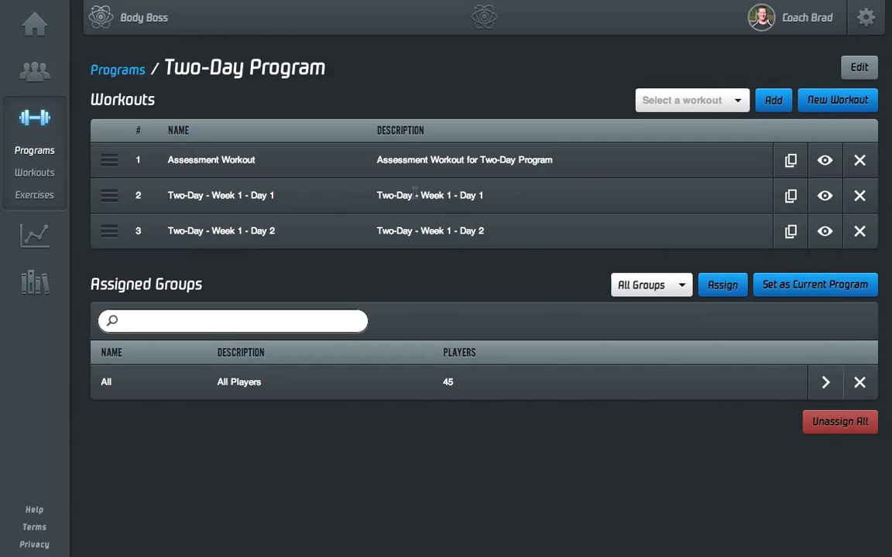
{"action": "left_click", "coordinate": [790, 197]}
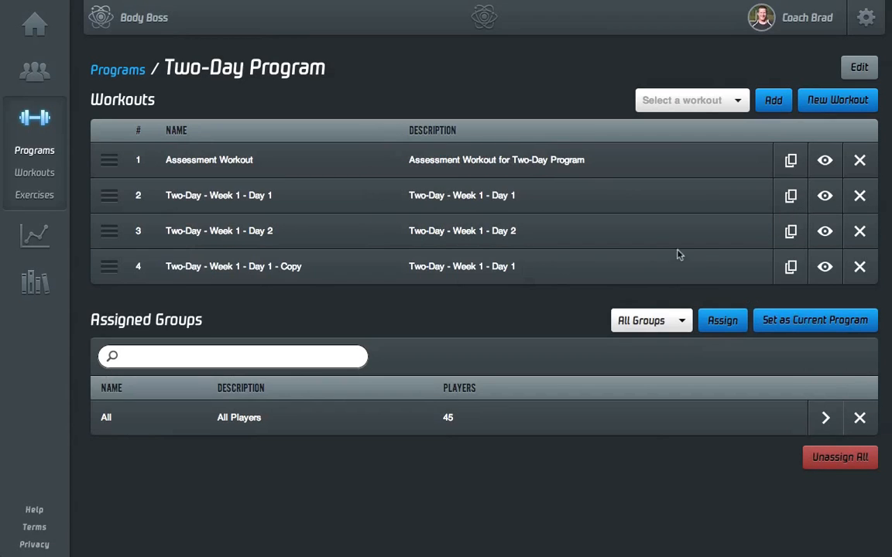
{"action": "left_click", "coordinate": [790, 232]}
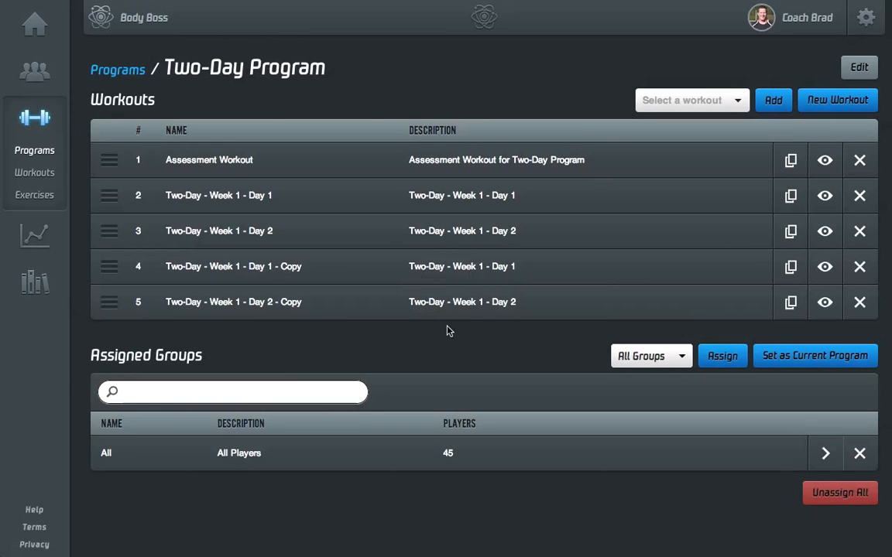
Preview the copy of the Week 1 - Day 1 workout and open it for editing
{"action": "left_click", "coordinate": [824, 267]}
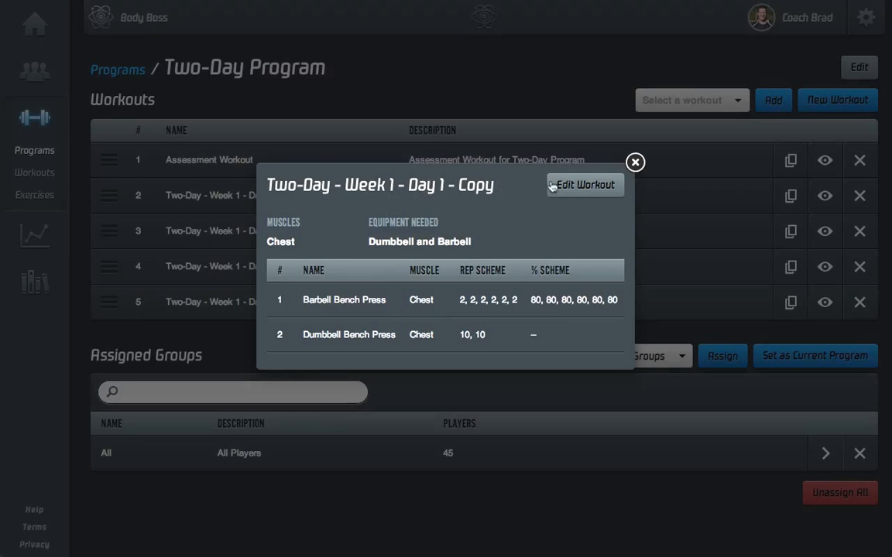
{"action": "left_click", "coordinate": [634, 163]}
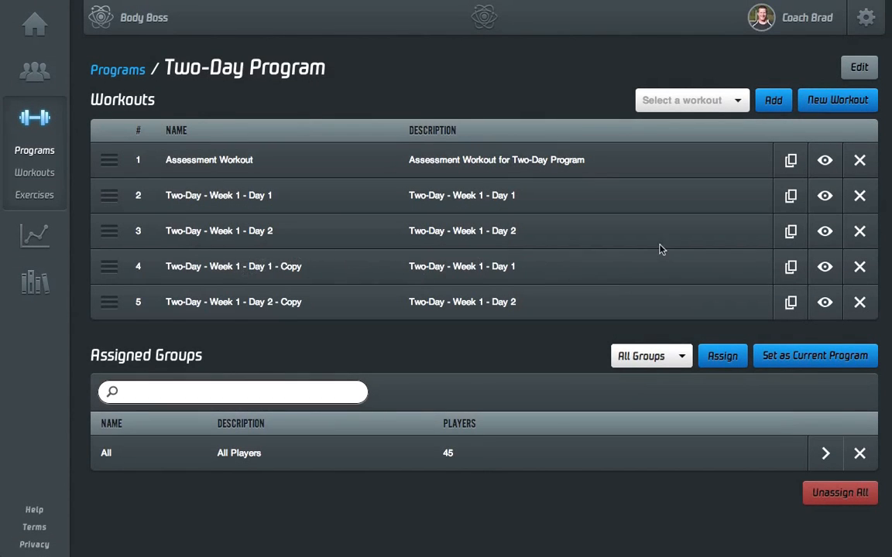
{"action": "left_click", "coordinate": [823, 271]}
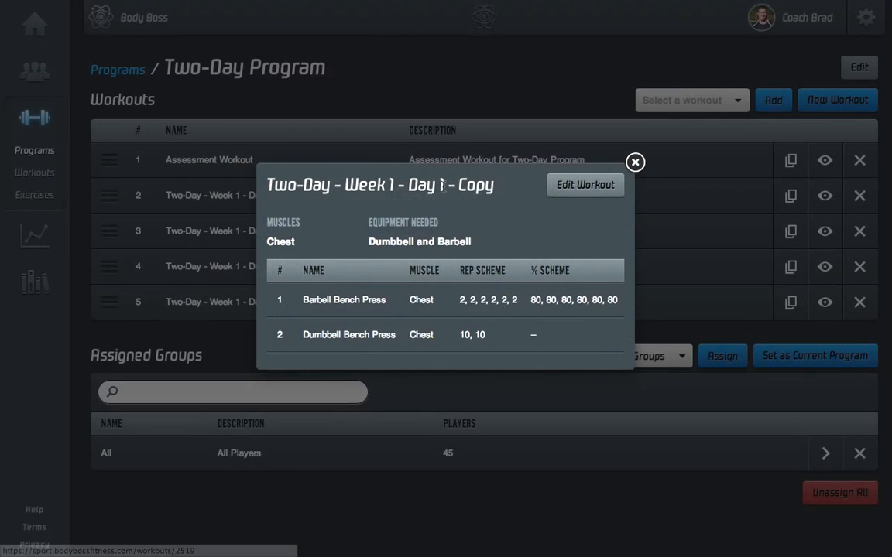
{"action": "left_click", "coordinate": [612, 185]}
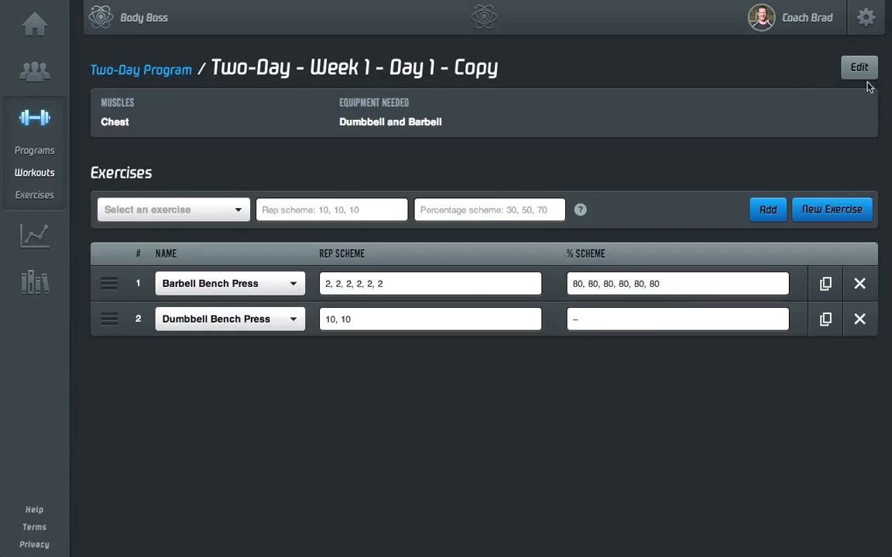
Rename the copied Day 1 workout to "Two-Day - Week 2 - Day 1" and change its description to the same text
{"action": "left_click", "coordinate": [859, 68]}
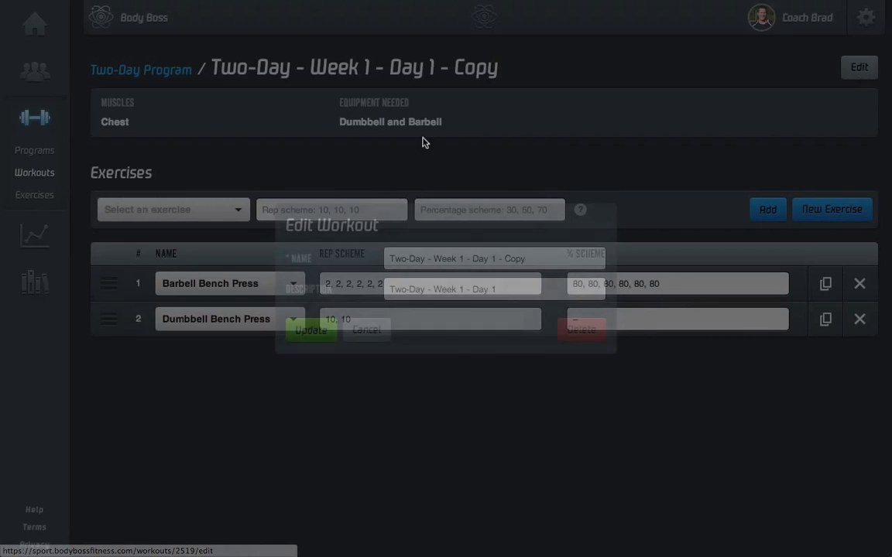
{"action": "left_click", "coordinate": [549, 263]}
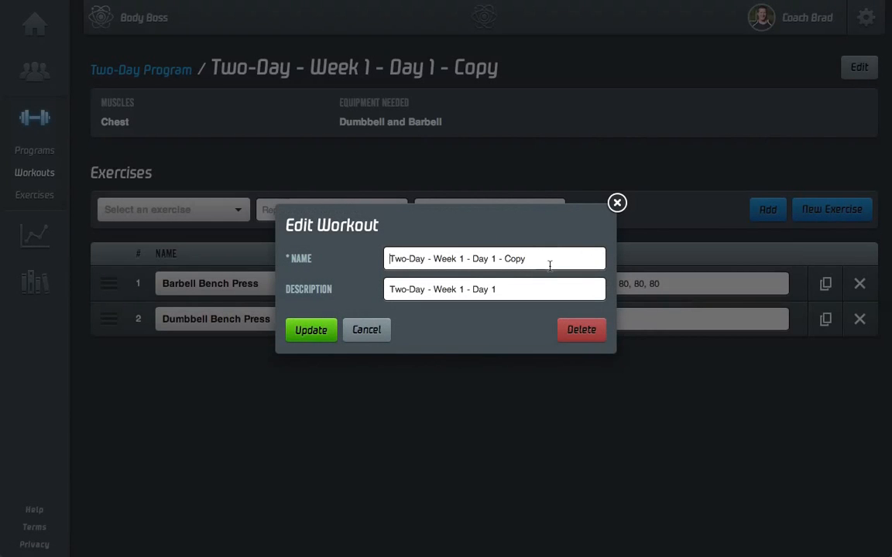
{"action": "key", "text": "BackSpace"}
{"action": "key", "text": "BackSpace"}
{"action": "key", "text": "BackSpace"}
{"action": "key", "text": "BackSpace"}
{"action": "key", "text": "BackSpace"}
{"action": "key", "text": "BackSpace"}
{"action": "key", "text": "Left"}
{"action": "key", "text": "Left"}
{"action": "key", "text": "Left"}
{"action": "key", "text": "BackSpace"}
{"action": "type", "text": "2"}
{"action": "left_click", "coordinate": [462, 289]}
{"action": "left_click", "coordinate": [312, 332]}
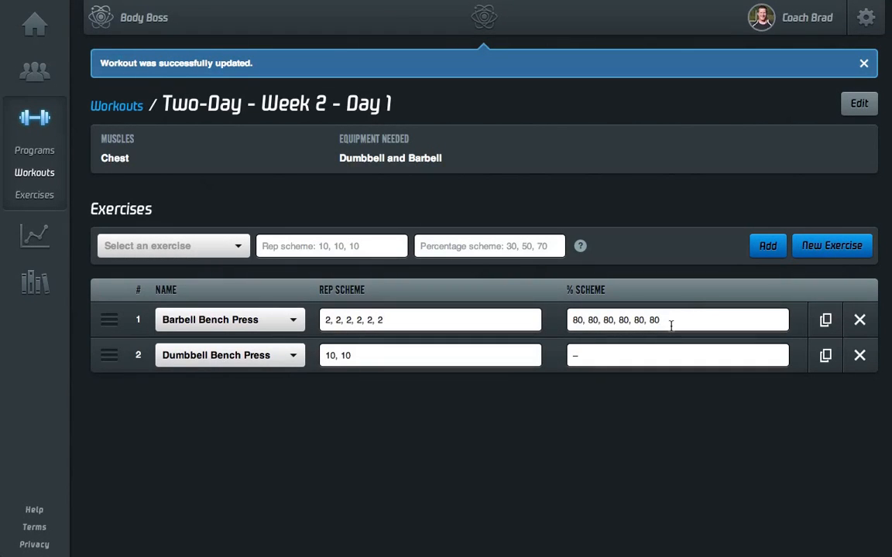
Set the Barbell Bench Press percentage scheme to 83, 83, 83, 83, 83, 83 and save it
{"action": "key", "text": "BackSpace"}
{"action": "type", "text": "5"}
{"action": "key", "text": "BackSpace"}
{"action": "type", "text": "3"}
{"action": "key", "text": "Left"}
{"action": "key", "text": "Left"}
{"action": "key", "text": "Left"}
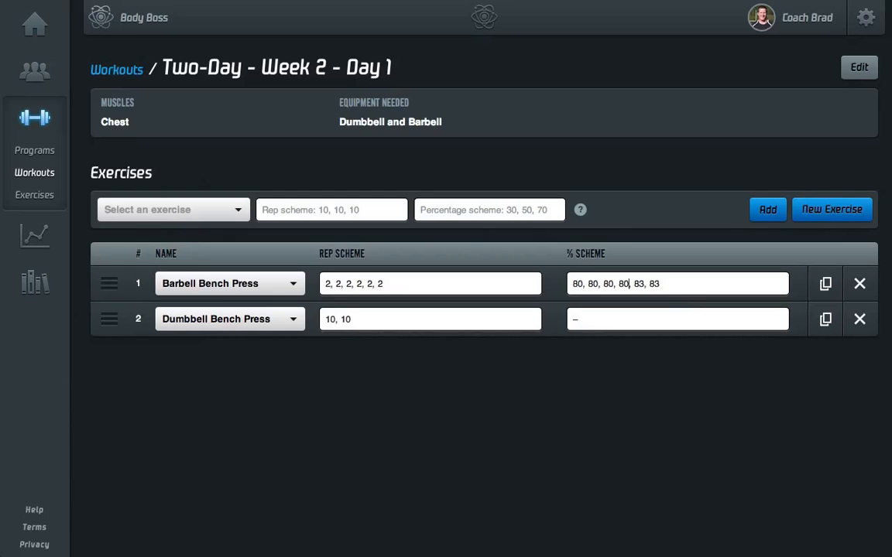
{"action": "key", "text": "BackSpace"}
{"action": "type", "text": "3"}
{"action": "key", "text": "Left"}
{"action": "key", "text": "Left"}
{"action": "key", "text": "Left"}
{"action": "key", "text": "BackSpace"}
{"action": "type", "text": "3"}
{"action": "left_click", "coordinate": [433, 300]}
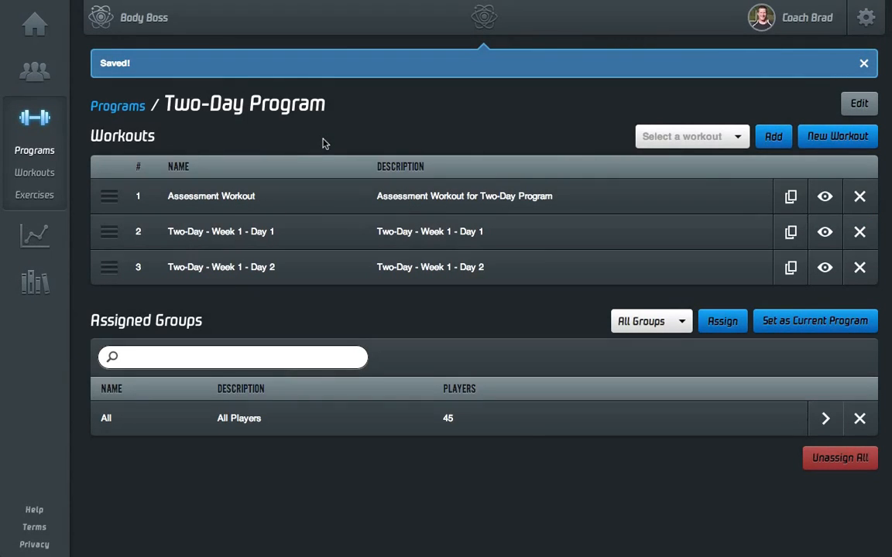
Reload the Two-Day Program and preview its Week 2 - Day 1 workout
{"action": "key", "text": "super+r"}
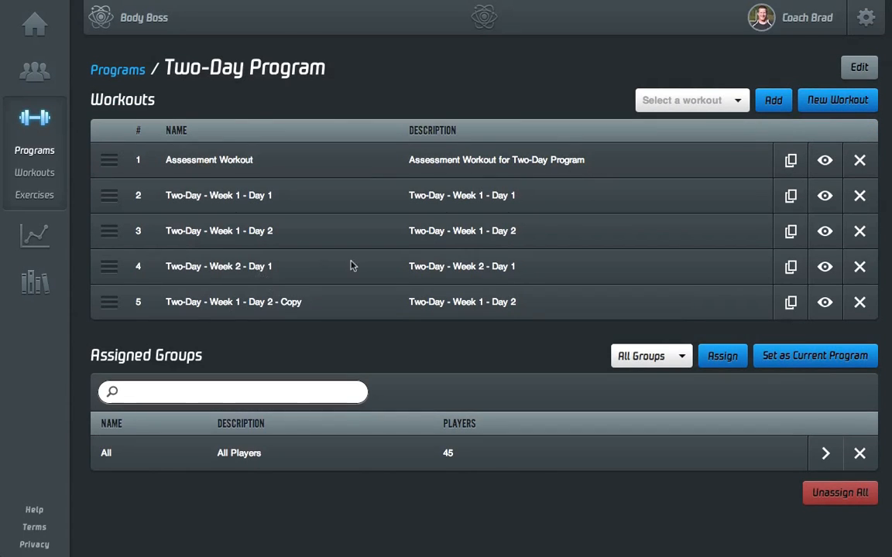
{"action": "left_click", "coordinate": [824, 268]}
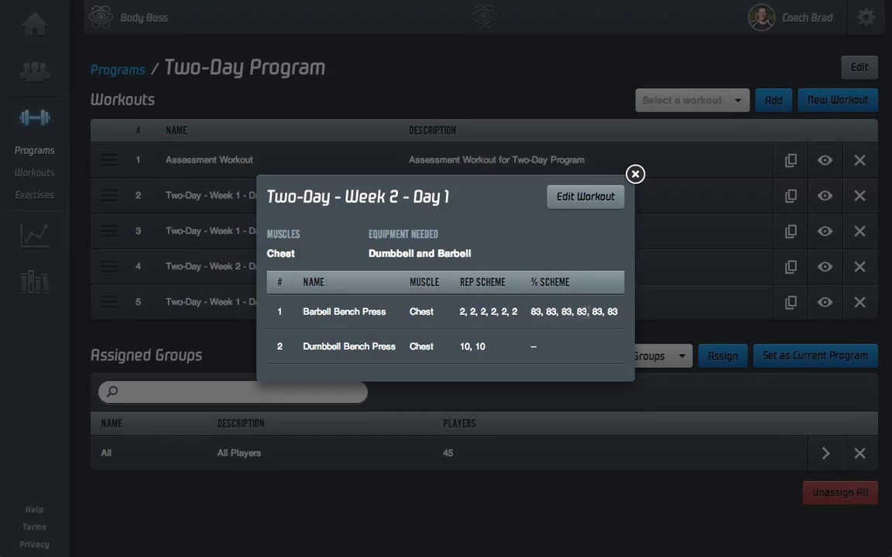
{"action": "left_click", "coordinate": [634, 175]}
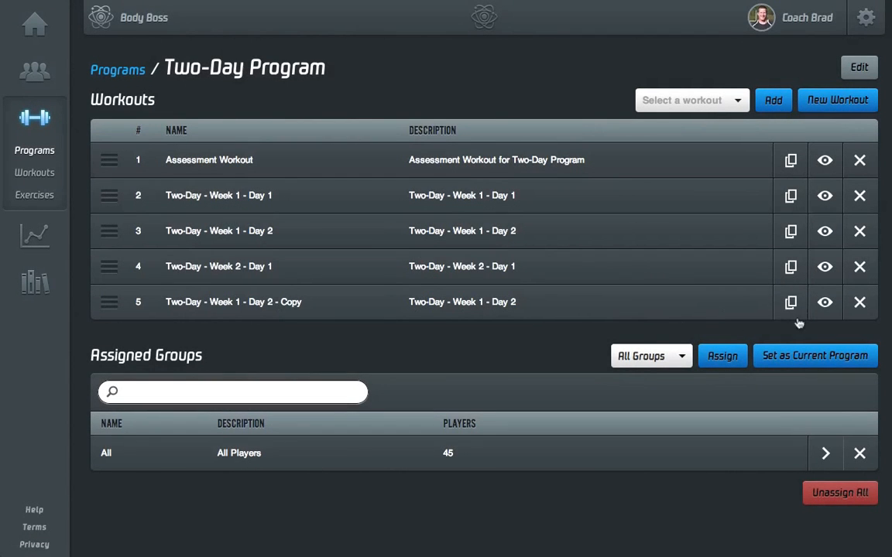
Preview the copy of the Week 1 - Day 2 workout and open it for editing
{"action": "left_click", "coordinate": [831, 309]}
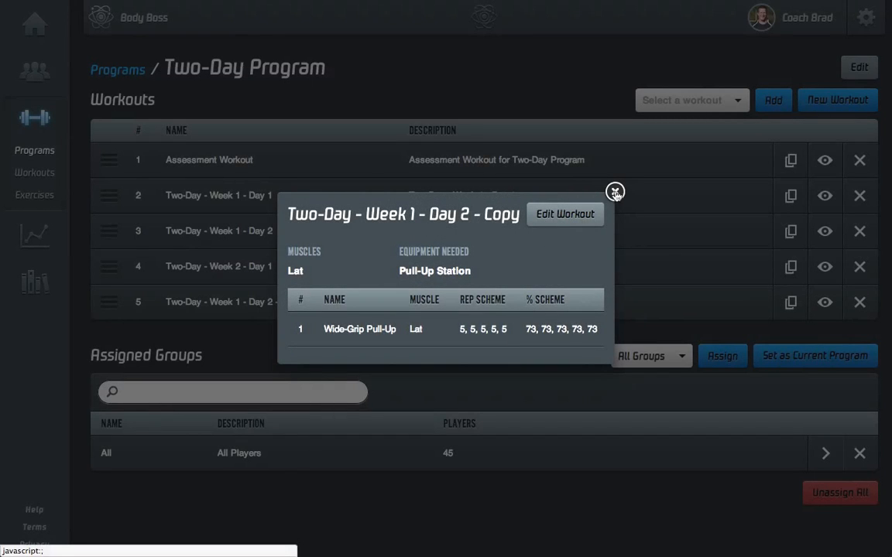
{"action": "left_click", "coordinate": [614, 191]}
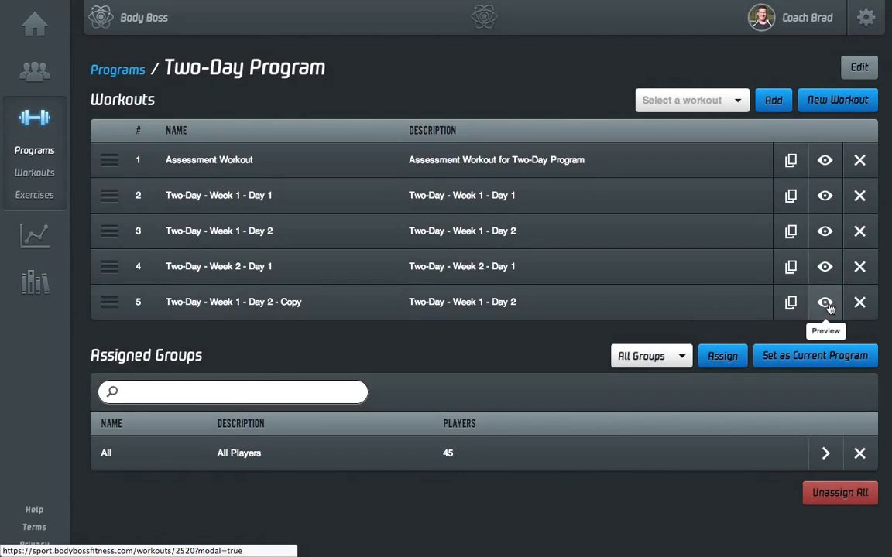
{"action": "left_click", "coordinate": [825, 302]}
{"action": "left_click", "coordinate": [573, 216]}
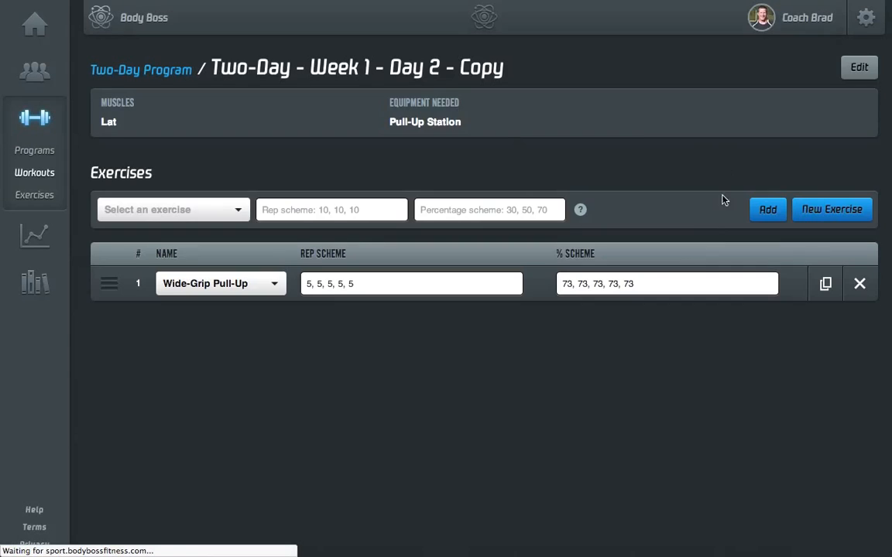
Rename the copied Day 2 workout to "Two-Day - Week 2 - Day 2" and change its description to the same text
{"action": "left_click", "coordinate": [859, 68]}
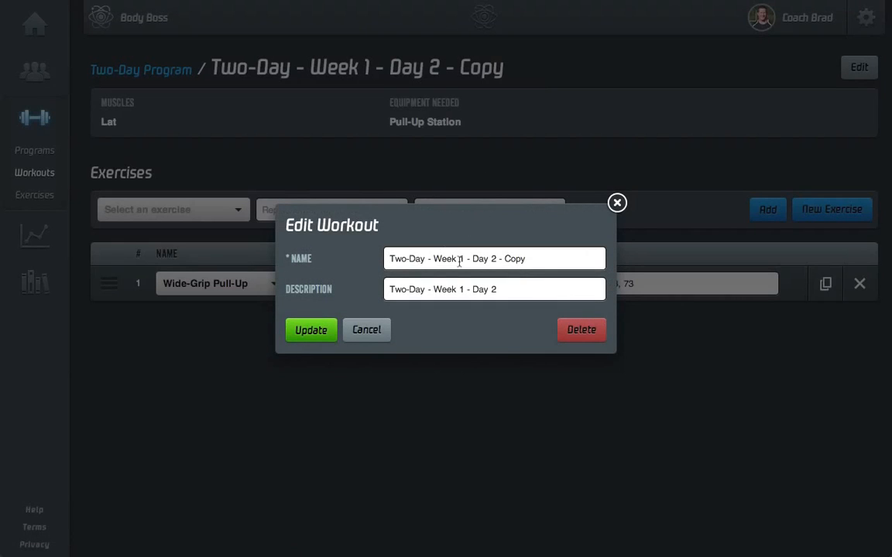
{"action": "left_click", "coordinate": [461, 260]}
{"action": "key", "text": "BackSpace"}
{"action": "type", "text": "2"}
{"action": "key", "text": "shift+End"}
{"action": "key", "text": "BackSpace"}
{"action": "left_click", "coordinate": [462, 289]}
{"action": "key", "text": "BackSpace"}
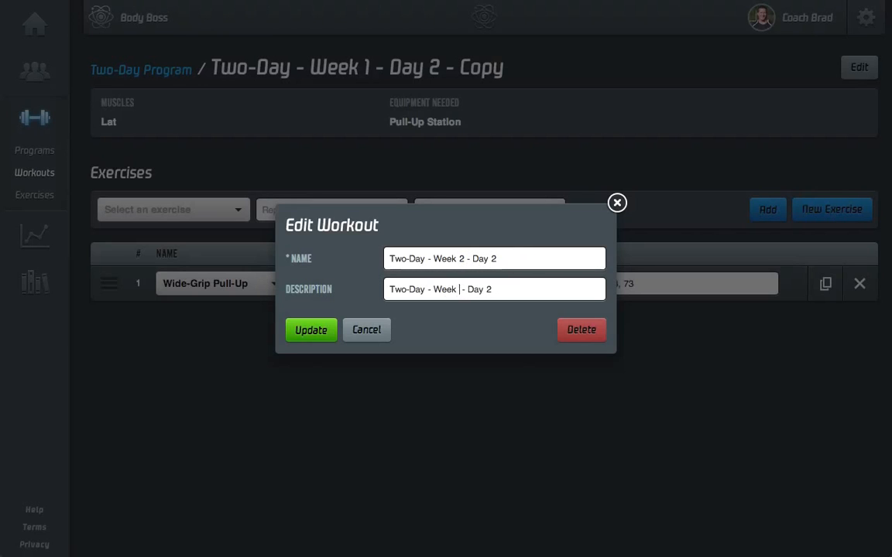
{"action": "type", "text": "2"}
{"action": "left_click", "coordinate": [325, 330]}
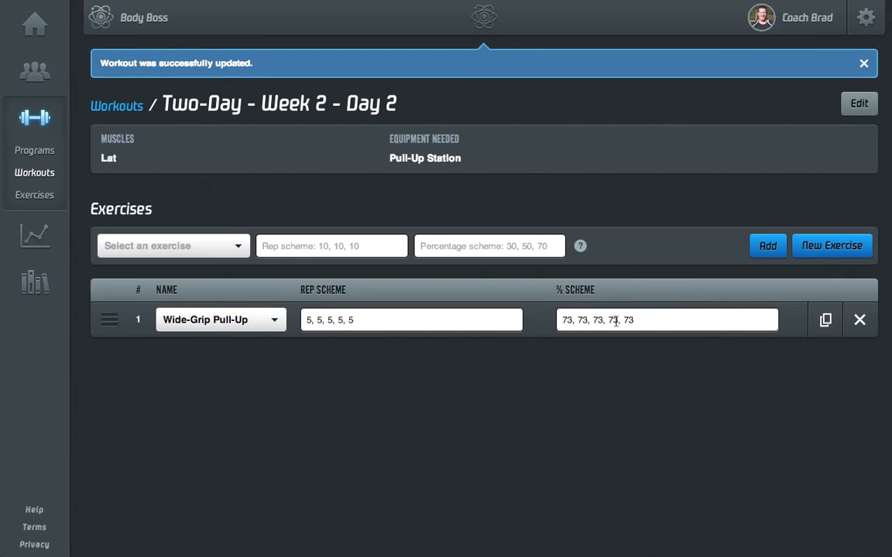
Set the Wide-Grip Pull-Up percentage scheme to 75, 75, 75, 75, 75 and save it
{"action": "left_click", "coordinate": [651, 324]}
{"action": "type", "text": "5"}
{"action": "key", "text": "Left"}
{"action": "key", "text": "Left"}
{"action": "key", "text": "Left"}
{"action": "key", "text": "Left"}
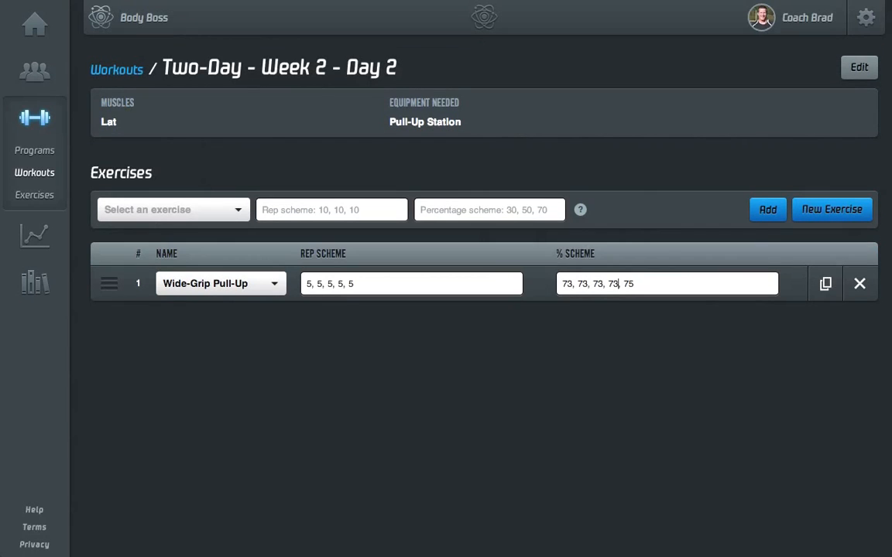
{"action": "key", "text": "BackSpace"}
{"action": "type", "text": "5"}
{"action": "key", "text": "Left"}
{"action": "key", "text": "Left"}
{"action": "key", "text": "BackSpace"}
{"action": "type", "text": "5"}
{"action": "key", "text": "Left"}
{"action": "key", "text": "BackSpace"}
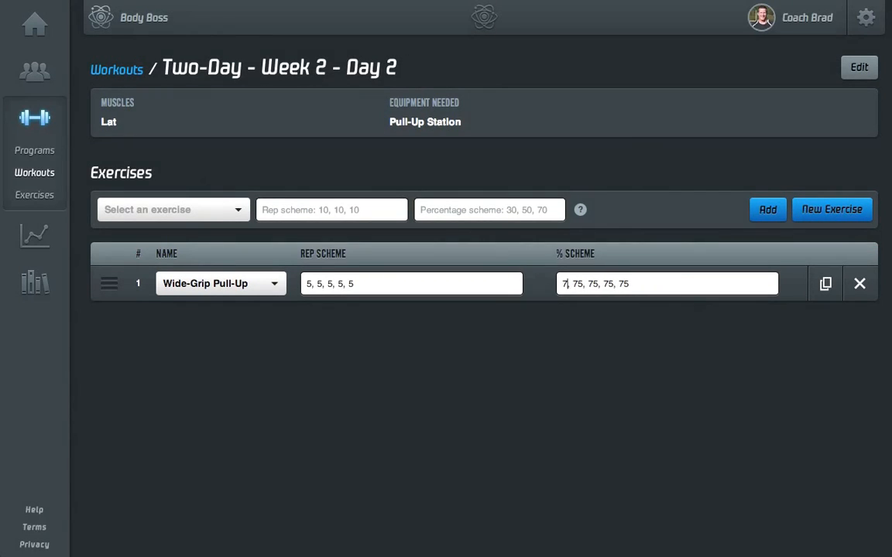
{"action": "type", "text": "5"}
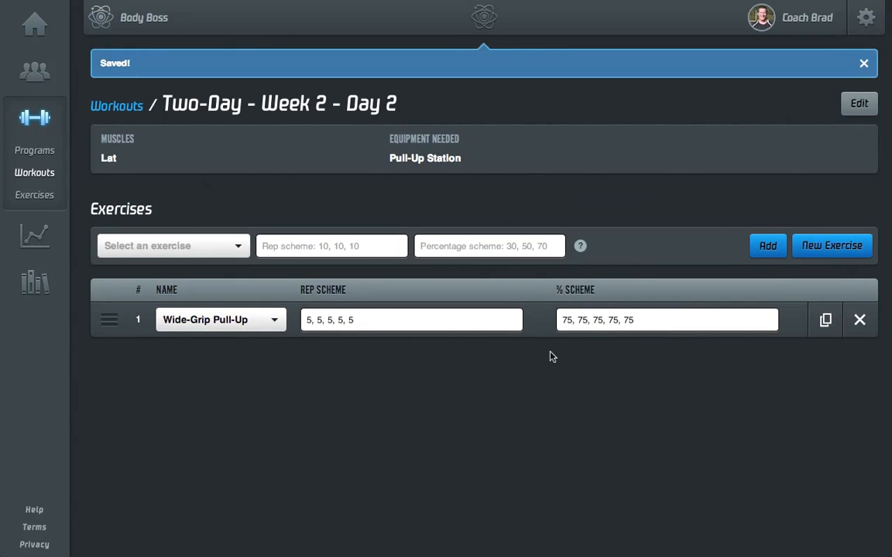
Return to the Two-Day Program, reload it, and preview its Week 2 - Day 2 and Week 1 - Day 2 workouts
{"action": "scroll", "coordinate": [391, 418], "scroll_direction": "left", "scroll_amount": 5}
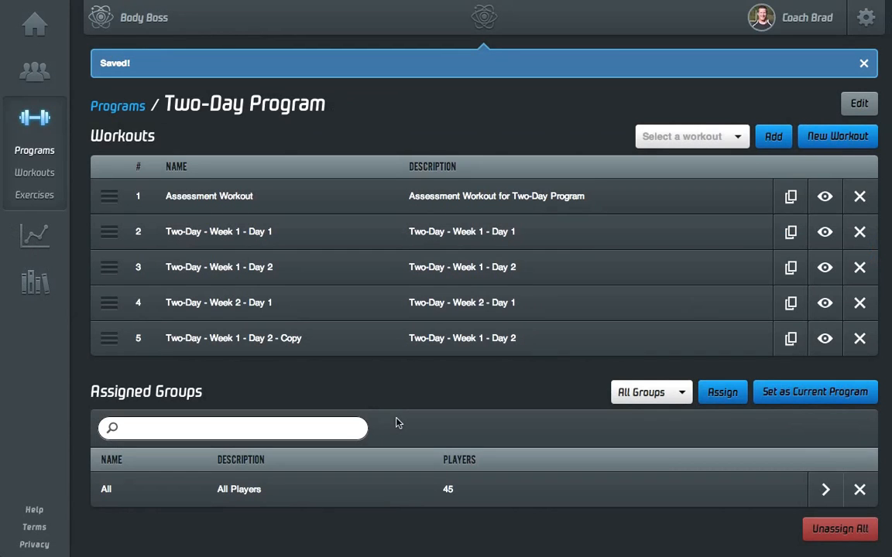
{"action": "key", "text": "super+r"}
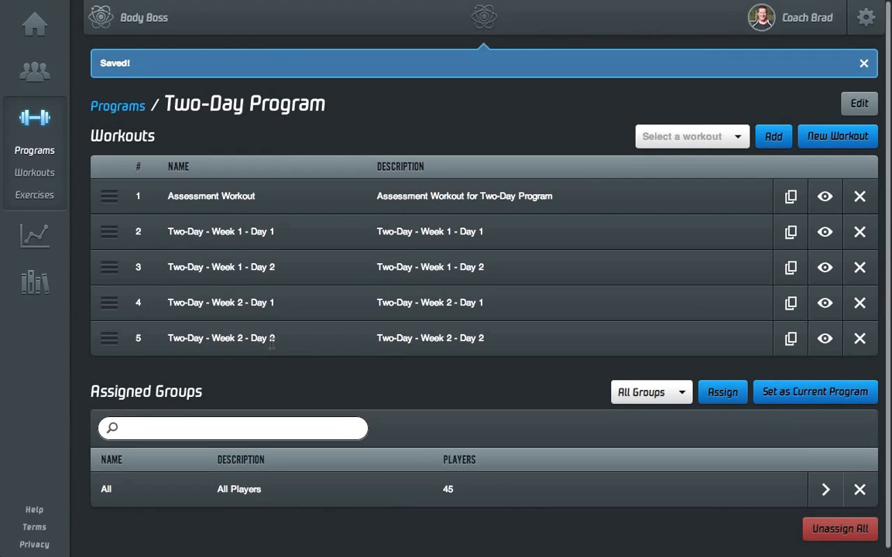
{"action": "left_click", "coordinate": [825, 341]}
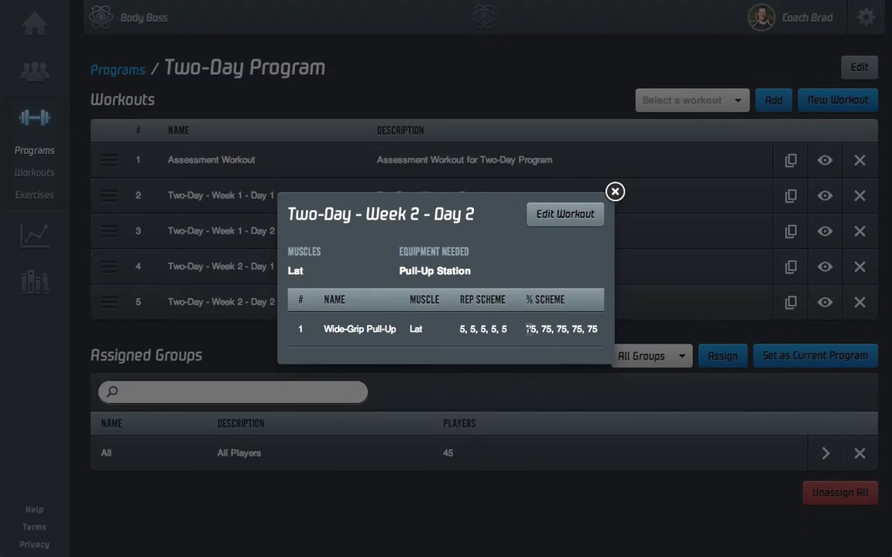
{"action": "left_click", "coordinate": [615, 192]}
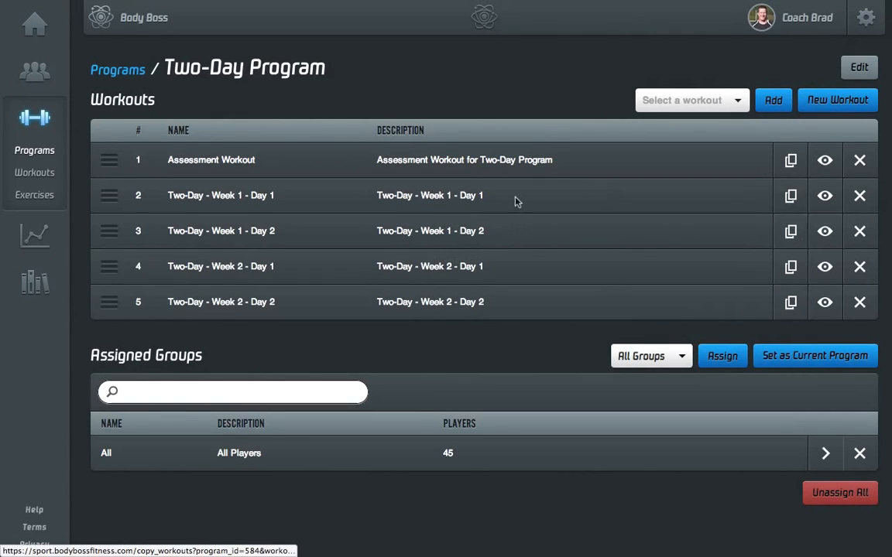
{"action": "left_click", "coordinate": [825, 230]}
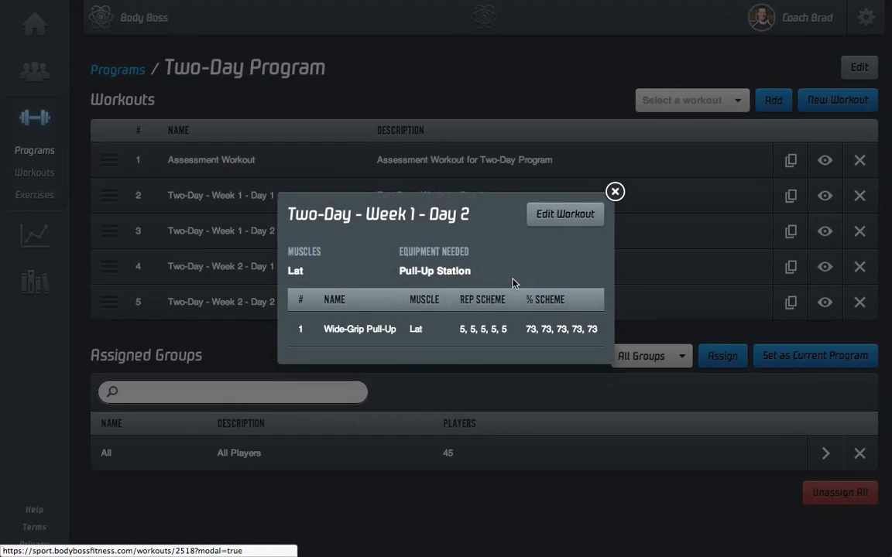
{"action": "left_click", "coordinate": [614, 192]}
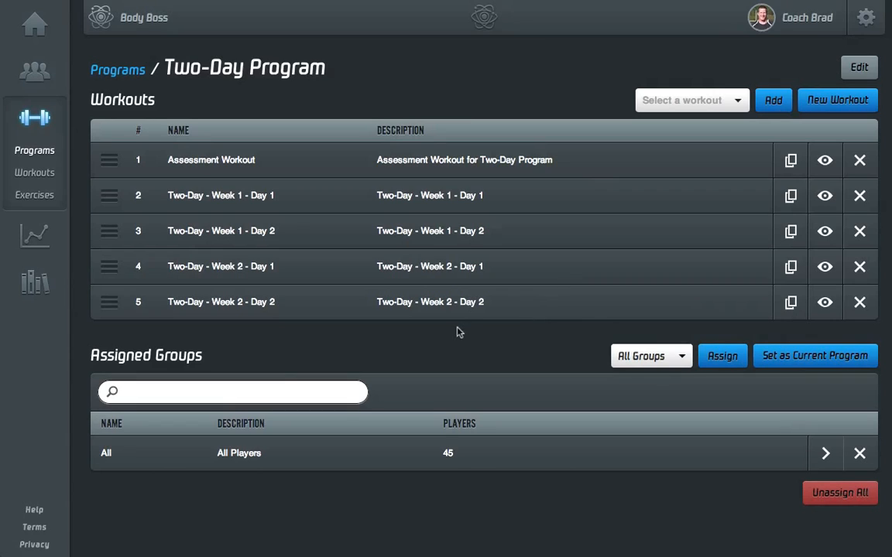
{"action": "scroll", "coordinate": [460, 332], "scroll_direction": "down", "scroll_amount": 1}
{"action": "left_click", "coordinate": [813, 365]}
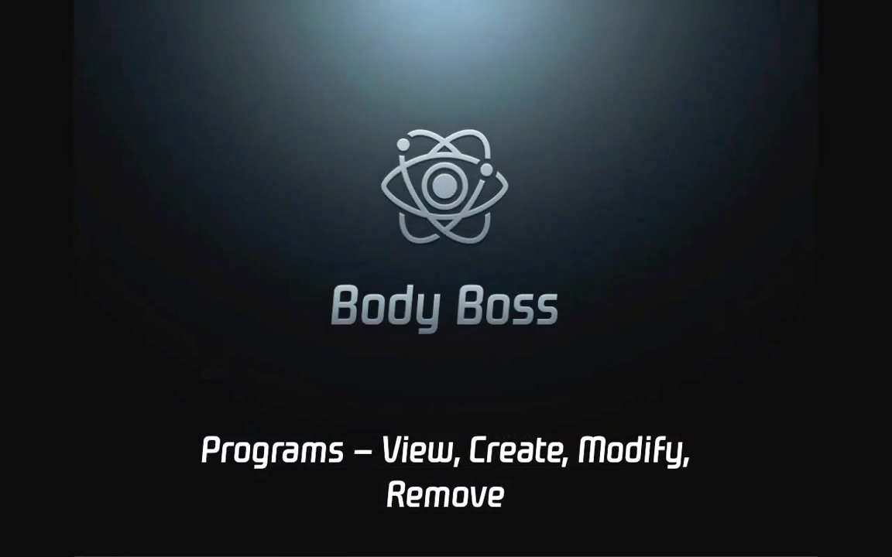
{"action": "key", "text": "Right"}
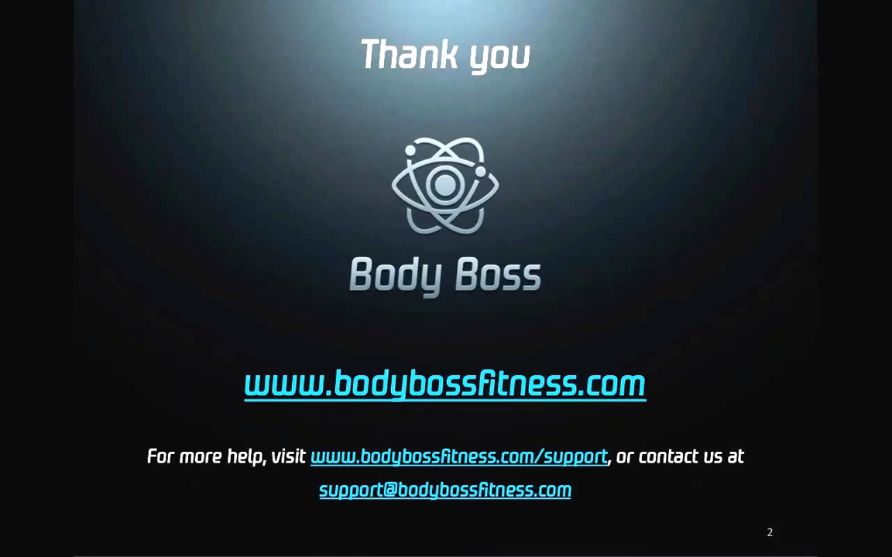